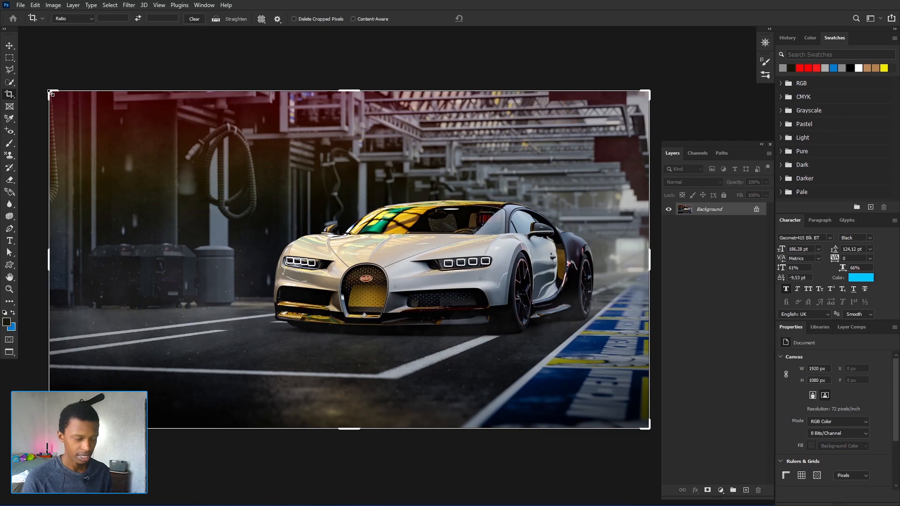
- Tighten the crop by pulling the frame's upper-left corner inward, keeping the whole car inside it
{"action": "left_click_drag", "start_coordinate": [51, 94], "coordinate": [111, 112]}
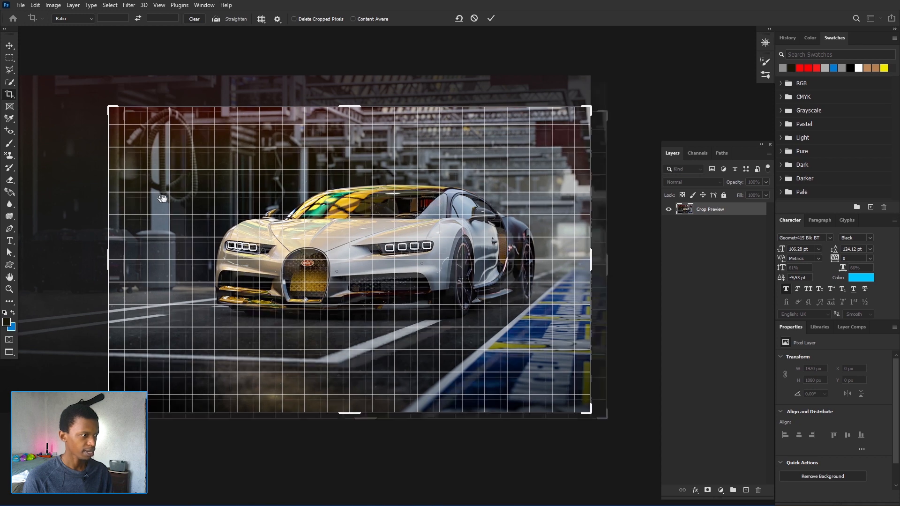
{"action": "left_click_drag", "start_coordinate": [147, 194], "coordinate": [193, 207]}
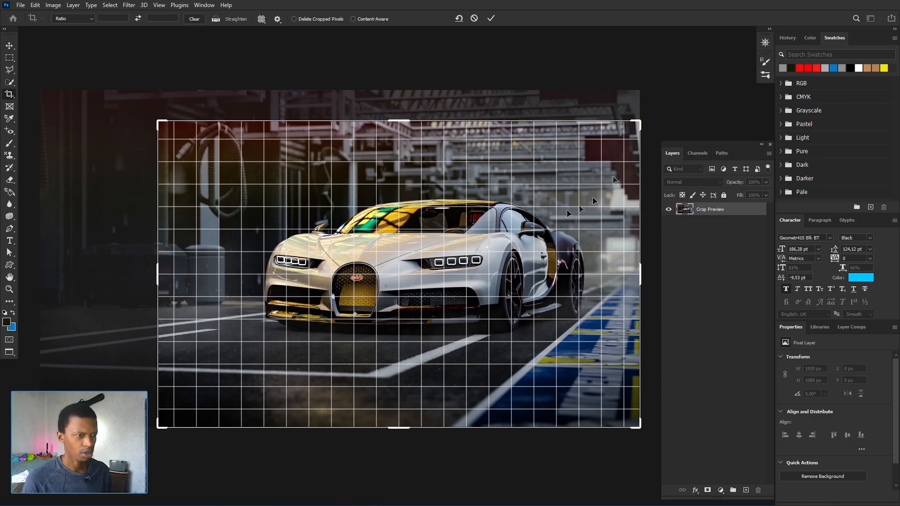
- Try the Rule of Thirds, Diagonal, Triangle, Golden Ratio and Golden Spiral overlays in turn on the crop frame
{"action": "left_click", "coordinate": [261, 19]}
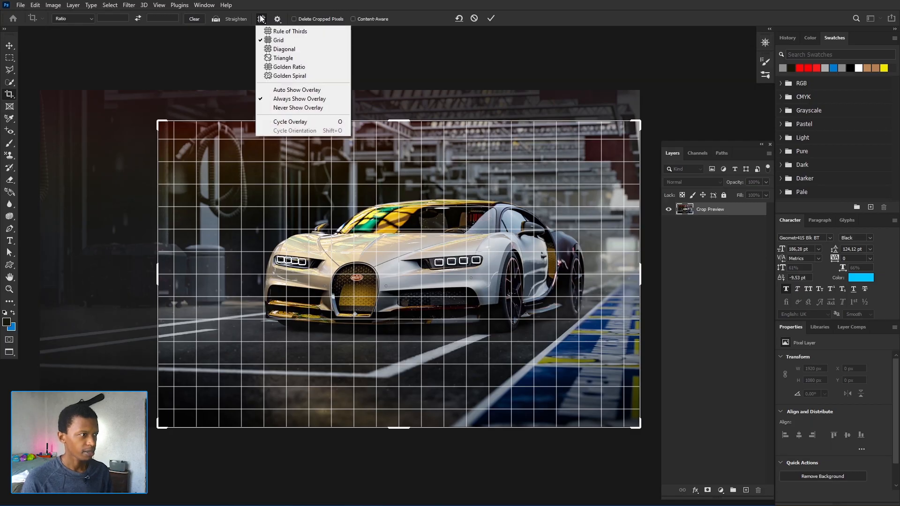
{"action": "left_click", "coordinate": [292, 33]}
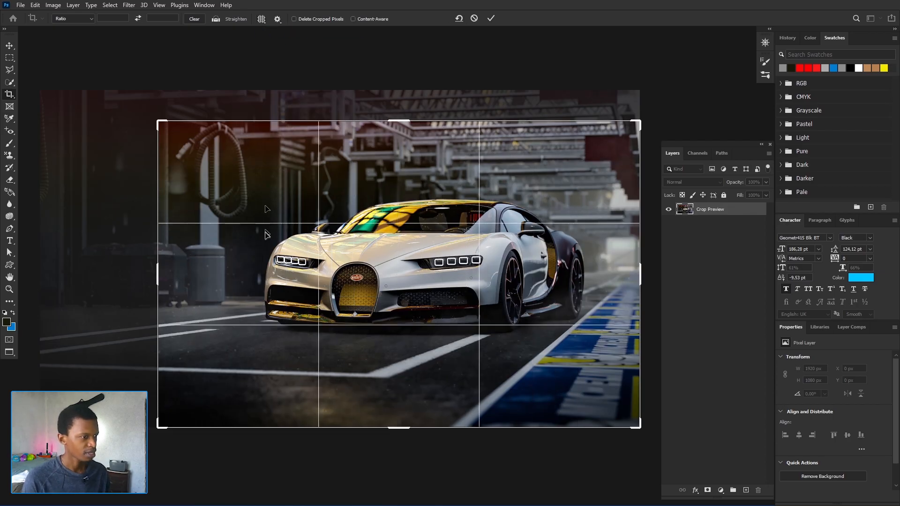
{"action": "left_click", "coordinate": [263, 20]}
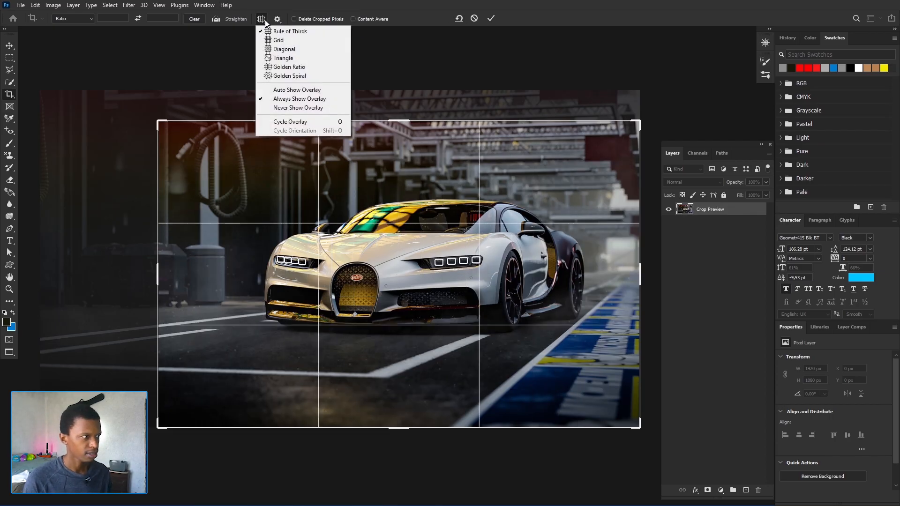
{"action": "left_click", "coordinate": [291, 51]}
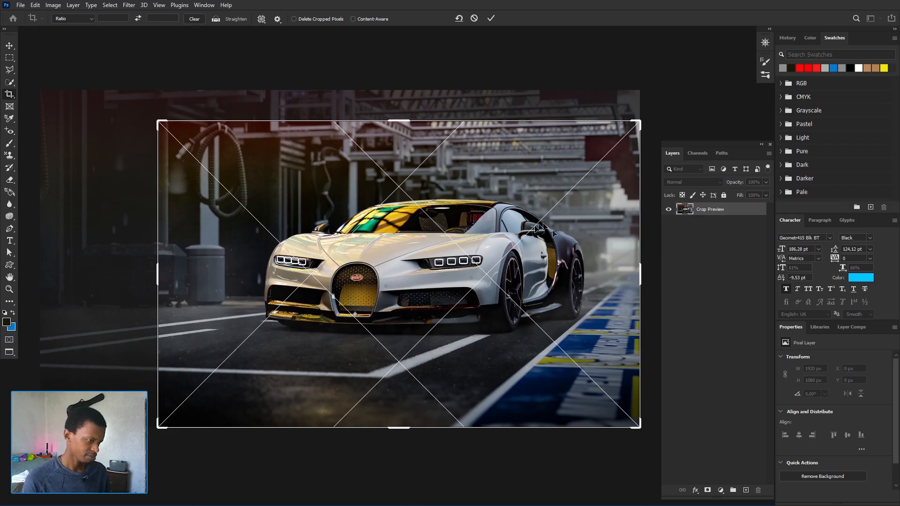
{"action": "left_click", "coordinate": [262, 19]}
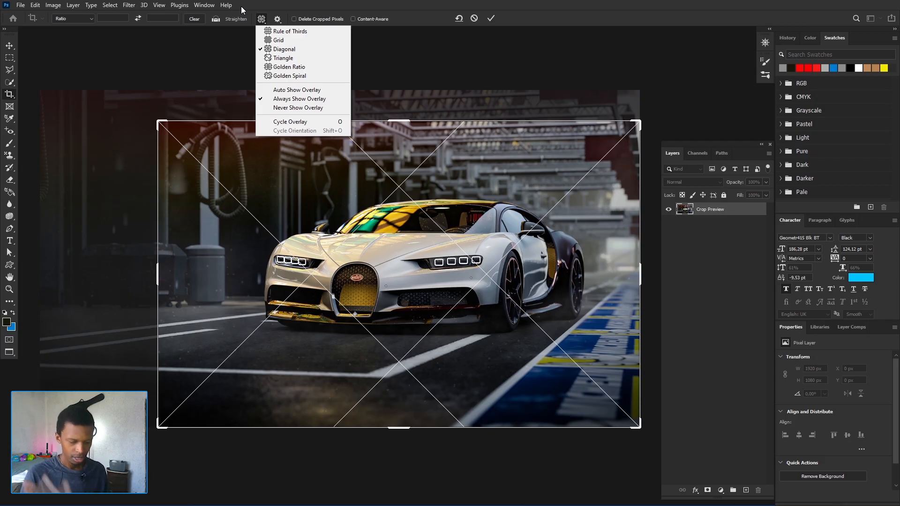
{"action": "left_click", "coordinate": [295, 59]}
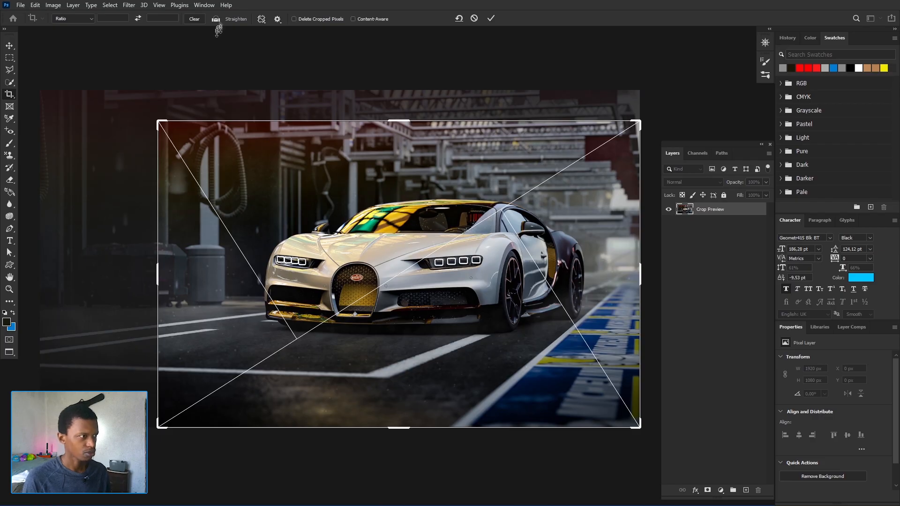
{"action": "left_click", "coordinate": [260, 21]}
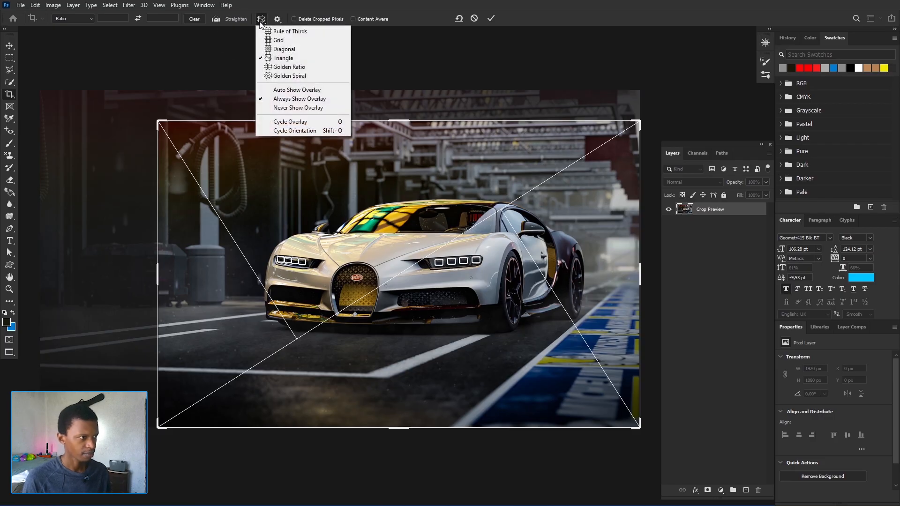
{"action": "left_click", "coordinate": [306, 70]}
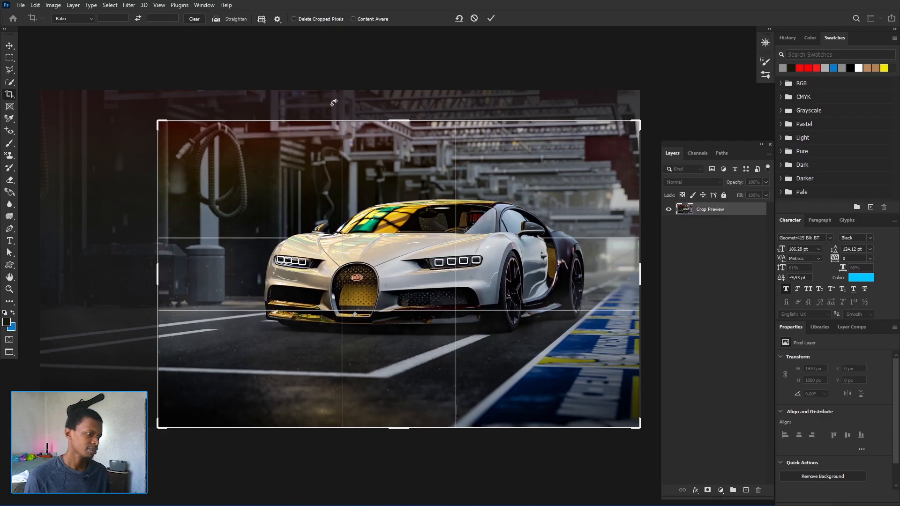
{"action": "left_click", "coordinate": [263, 20]}
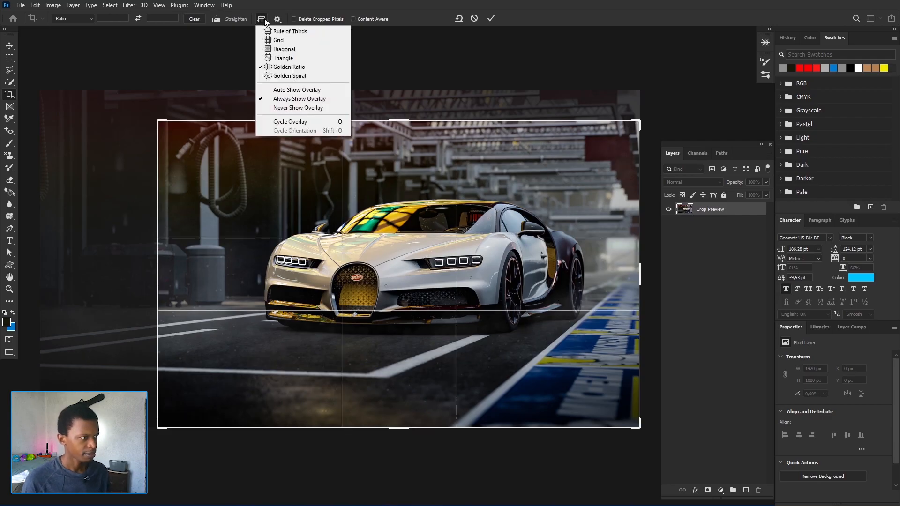
{"action": "left_click", "coordinate": [308, 76]}
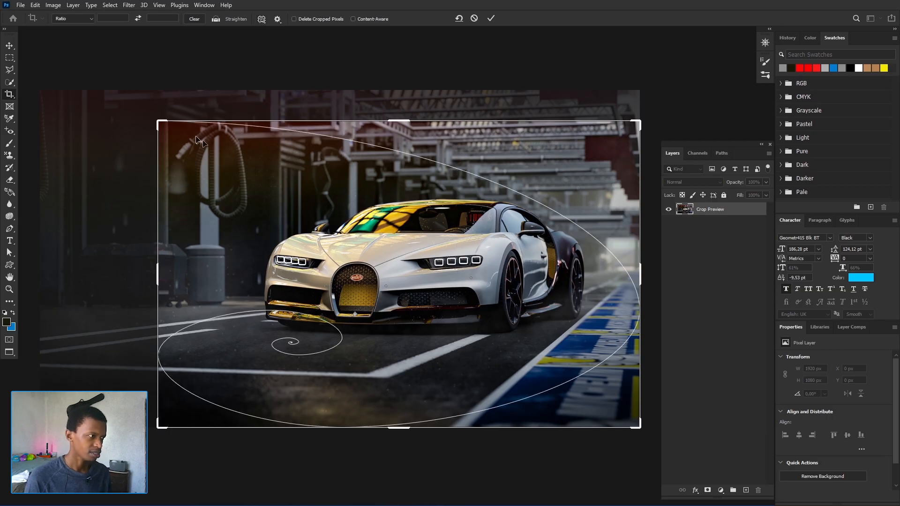
- Try the Auto Show, Always Show and Never Show Overlay modes, ending on Always Show Overlay
{"action": "left_click", "coordinate": [261, 18]}
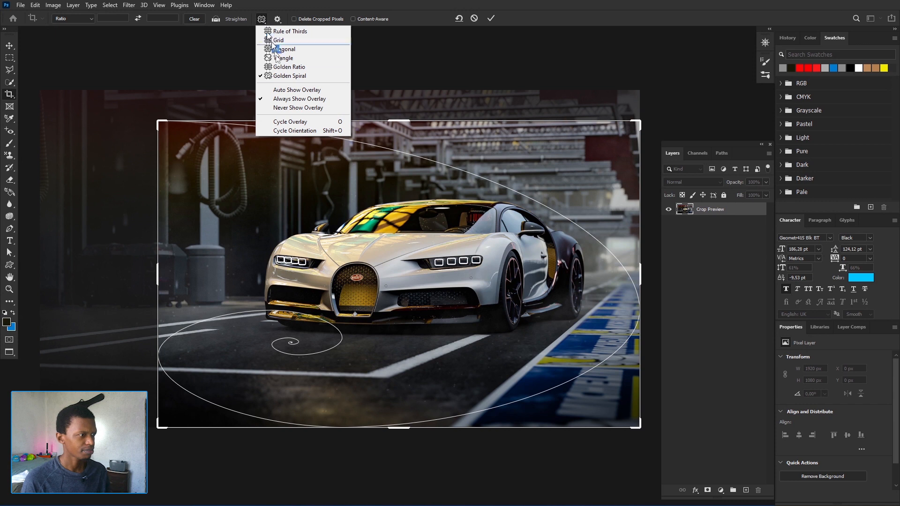
{"action": "left_click", "coordinate": [308, 89]}
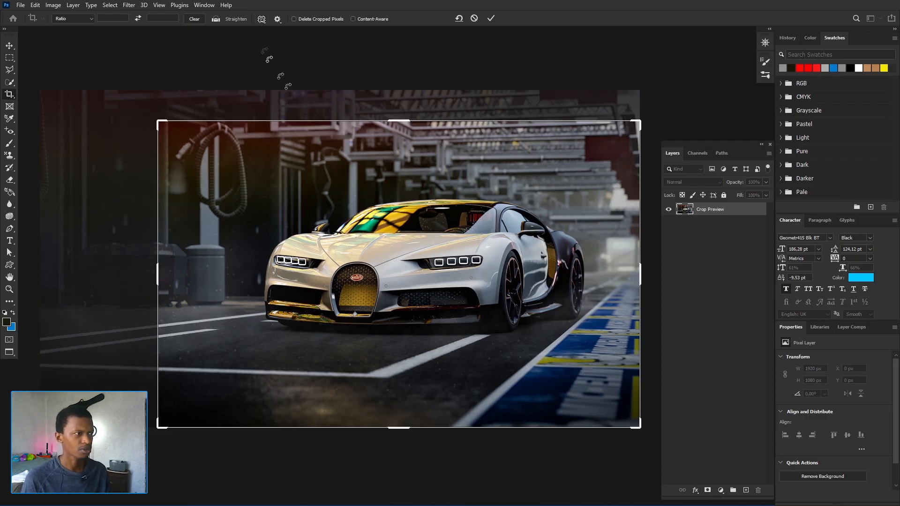
{"action": "left_click", "coordinate": [262, 18]}
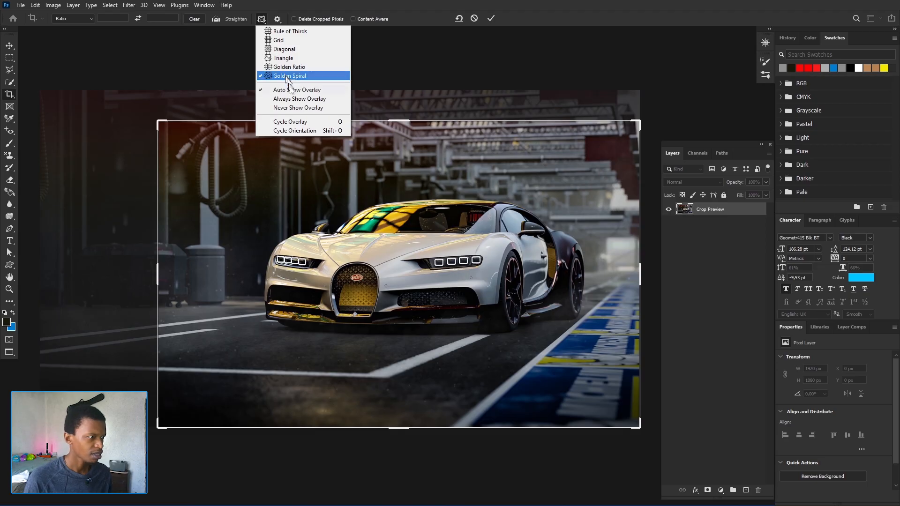
{"action": "left_click", "coordinate": [295, 99]}
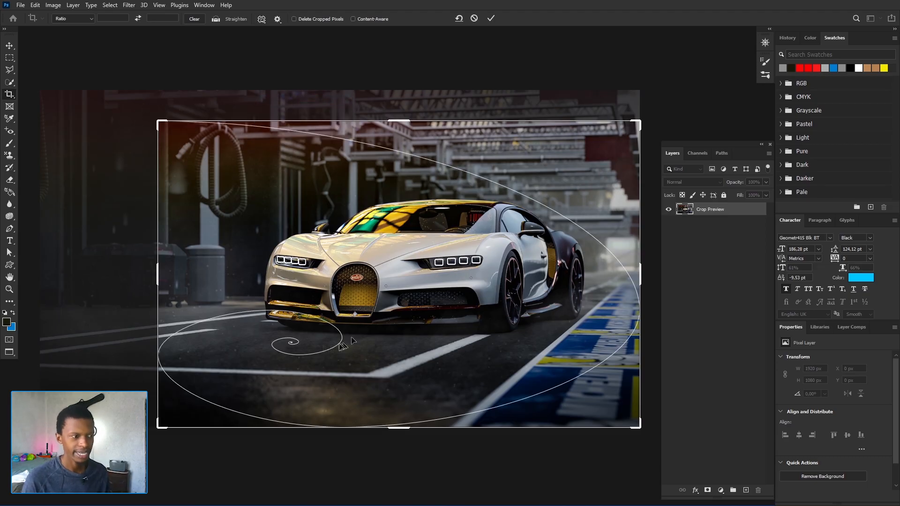
{"action": "left_click", "coordinate": [262, 19]}
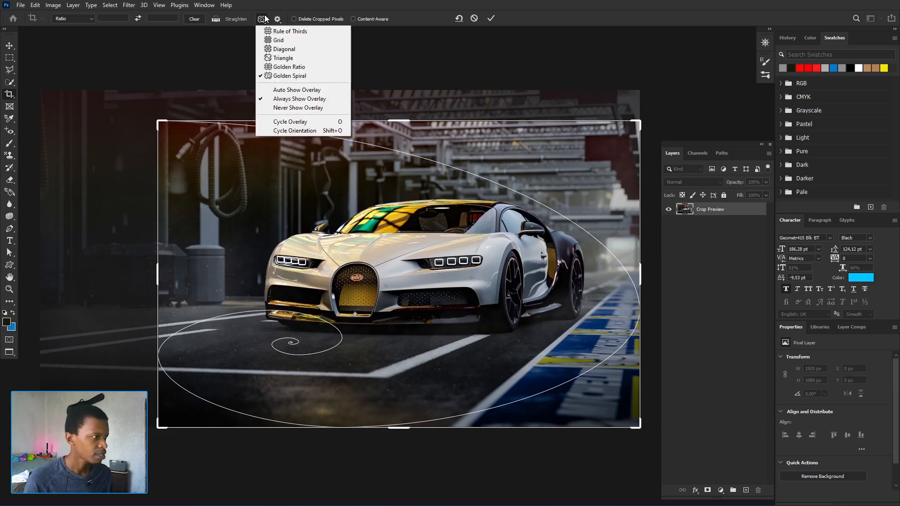
{"action": "left_click", "coordinate": [298, 107]}
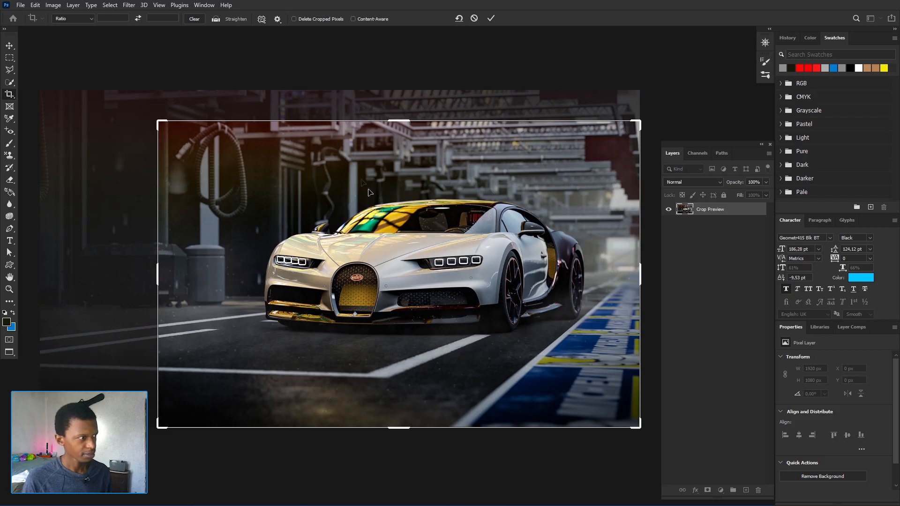
{"action": "left_click", "coordinate": [262, 19]}
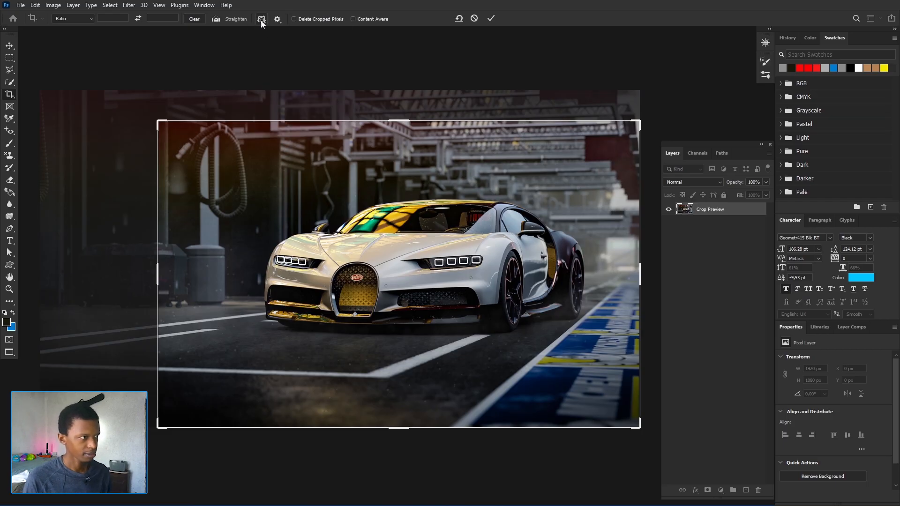
{"action": "left_click", "coordinate": [261, 19]}
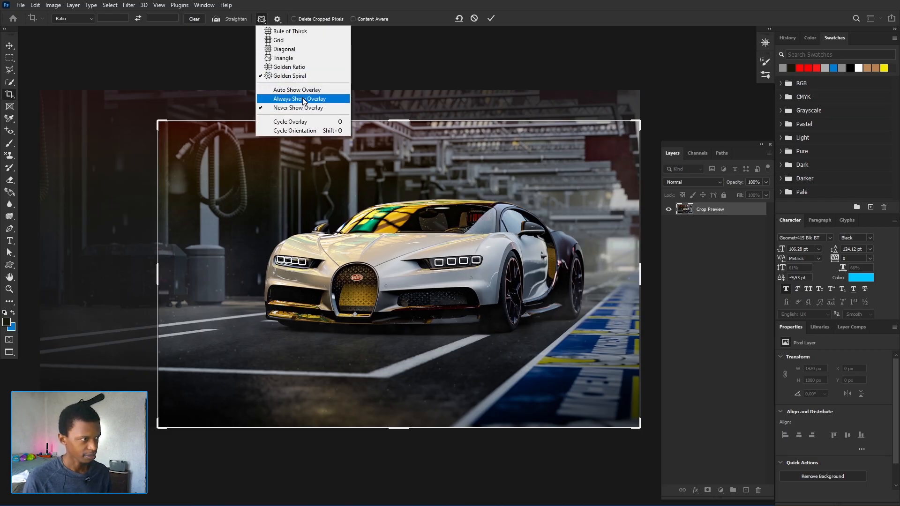
{"action": "left_click", "coordinate": [303, 98]}
- Cycle the crop overlay three times, from Golden Spiral through Rule of Thirds and Grid to Diagonal
{"action": "left_click", "coordinate": [263, 20]}
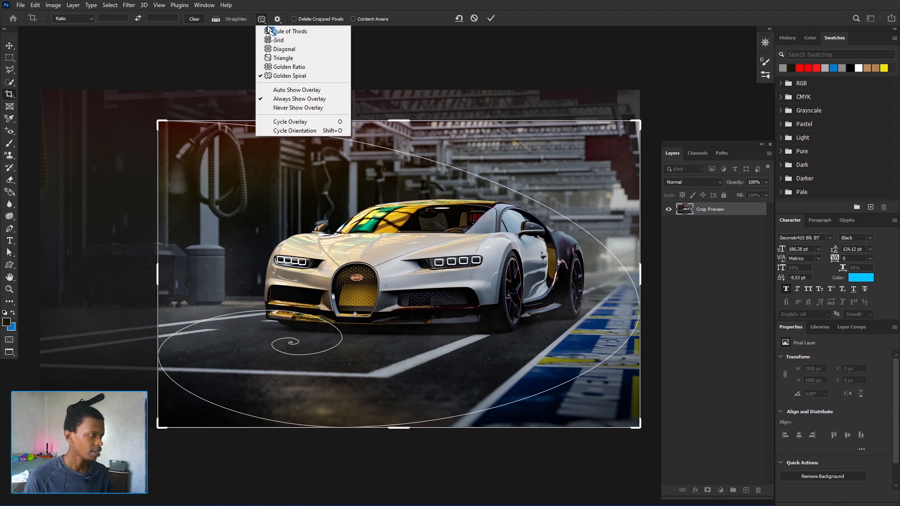
{"action": "left_click", "coordinate": [303, 123]}
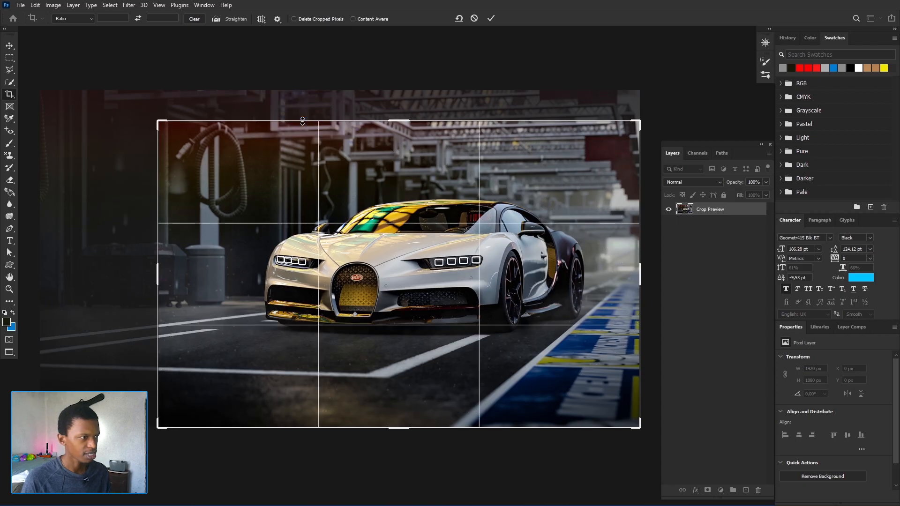
{"action": "left_click", "coordinate": [261, 18]}
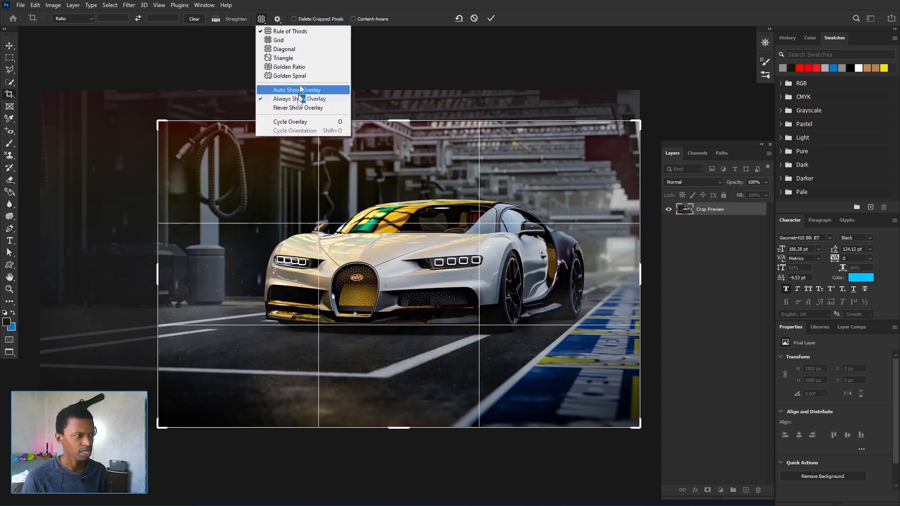
{"action": "left_click", "coordinate": [330, 123]}
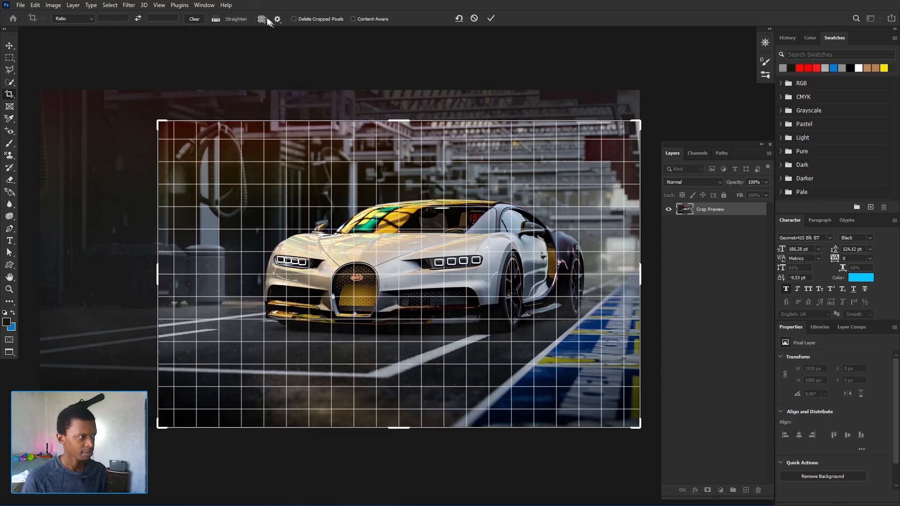
{"action": "left_click", "coordinate": [261, 19]}
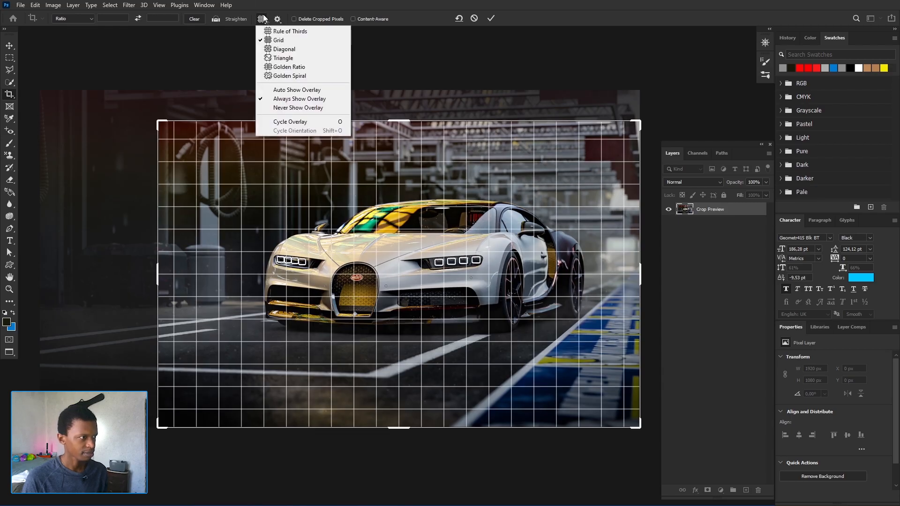
{"action": "left_click", "coordinate": [313, 122]}
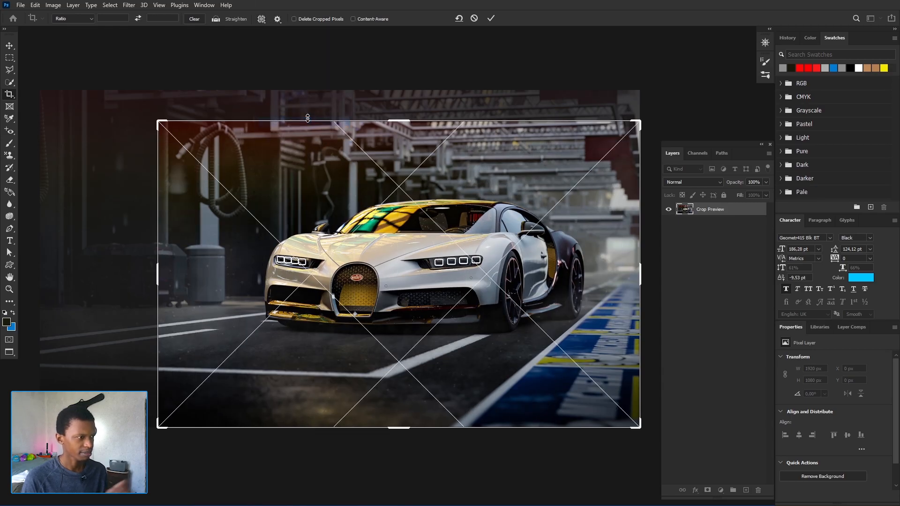
- Set the crop overlay to Golden Spiral and cycle its orientation four times
{"action": "left_click", "coordinate": [264, 19]}
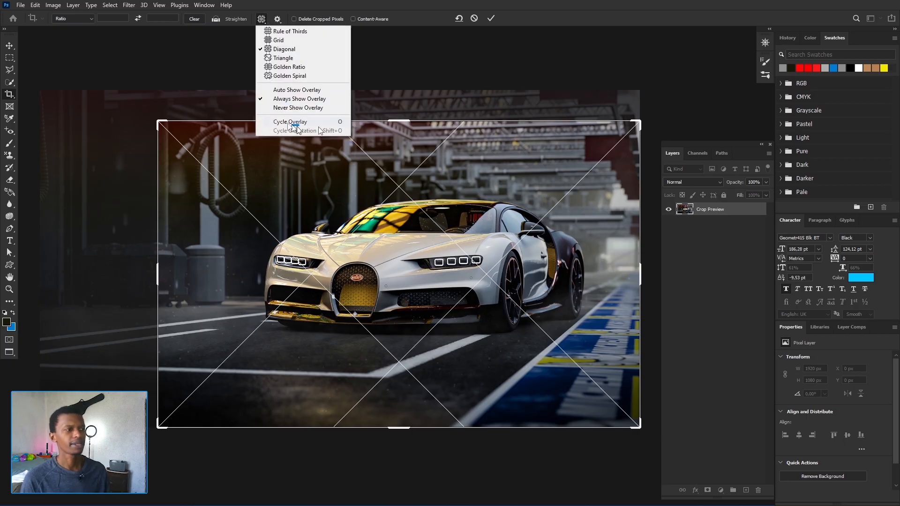
{"action": "left_click", "coordinate": [288, 75]}
{"action": "left_click", "coordinate": [261, 20]}
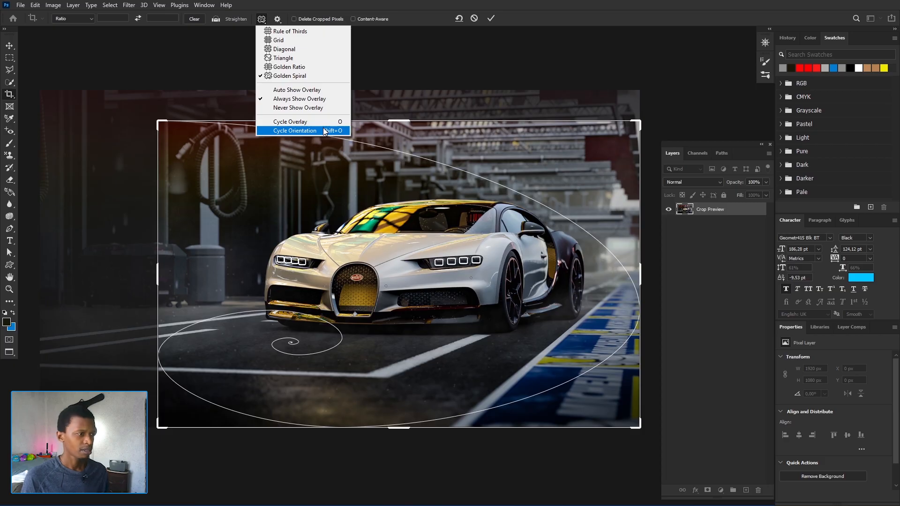
{"action": "left_click", "coordinate": [324, 131]}
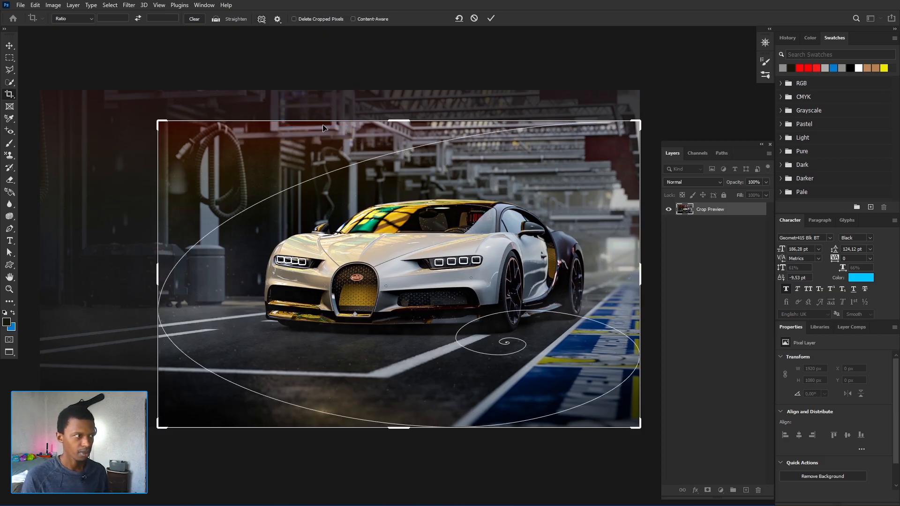
{"action": "left_click", "coordinate": [266, 20]}
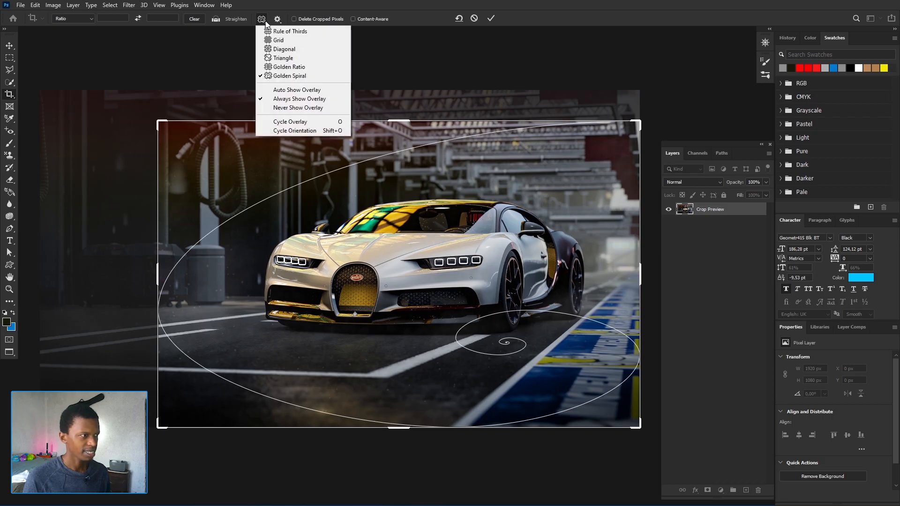
{"action": "left_click", "coordinate": [315, 131]}
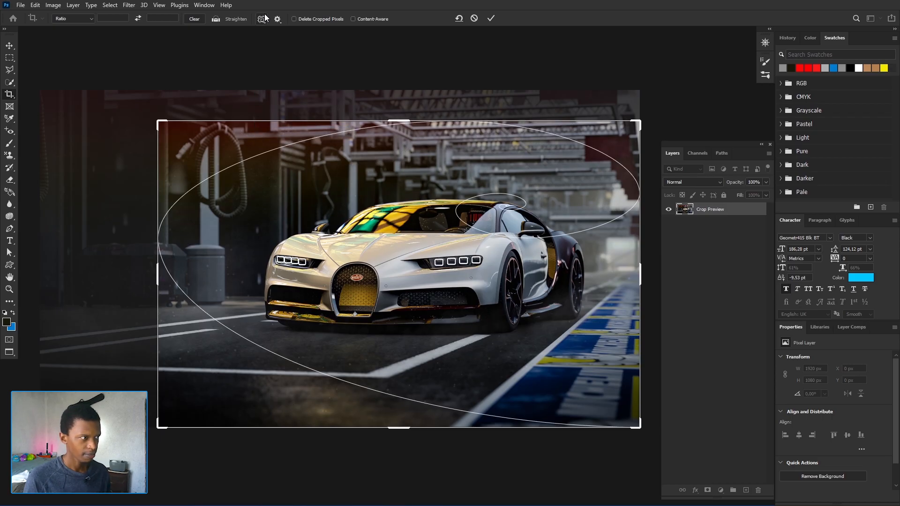
{"action": "left_click", "coordinate": [264, 20]}
{"action": "left_click", "coordinate": [297, 131]}
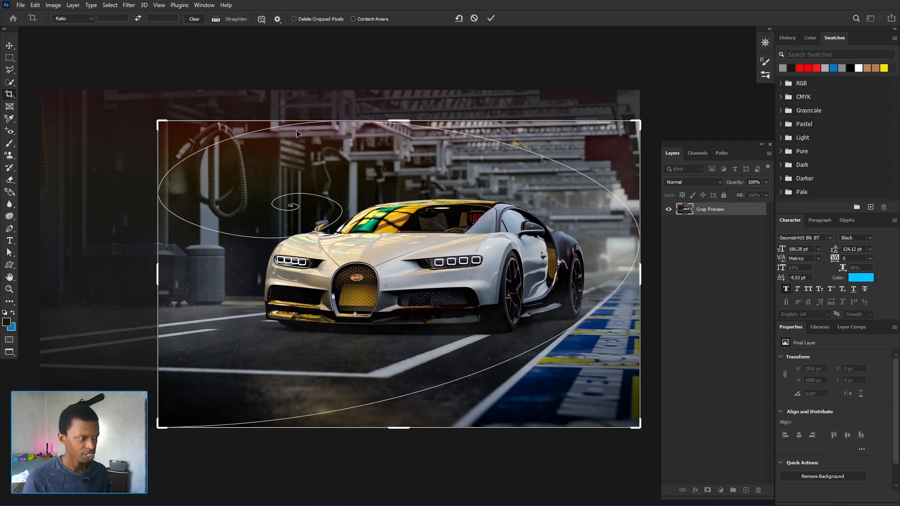
{"action": "left_click", "coordinate": [262, 19]}
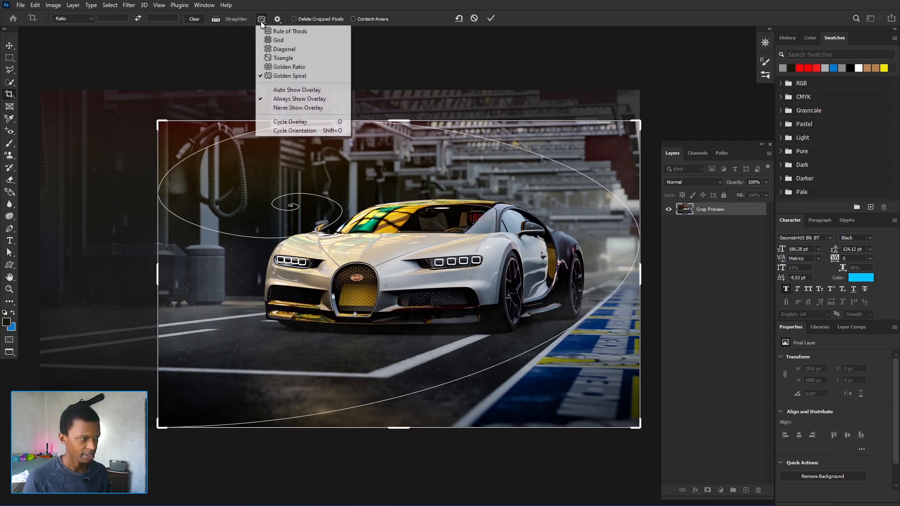
{"action": "left_click", "coordinate": [305, 132]}
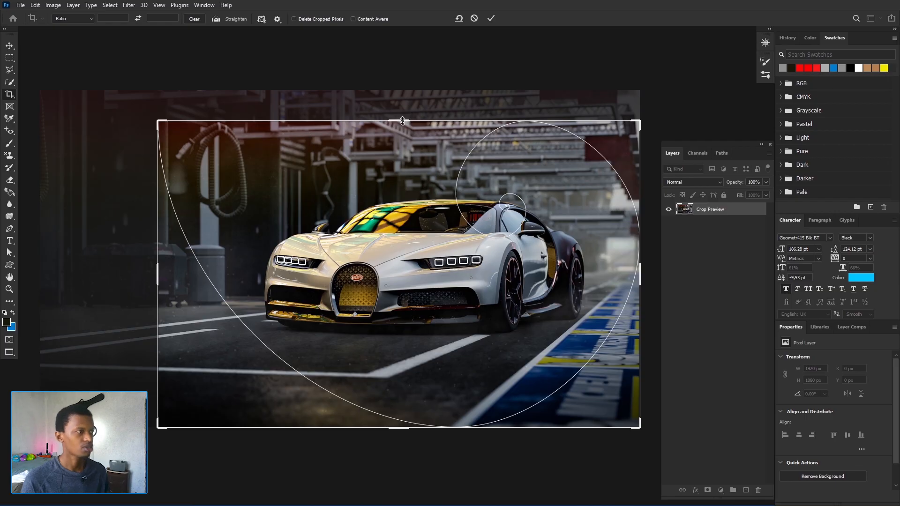
- Set the crop overlay to Grid
{"action": "left_click", "coordinate": [277, 19]}
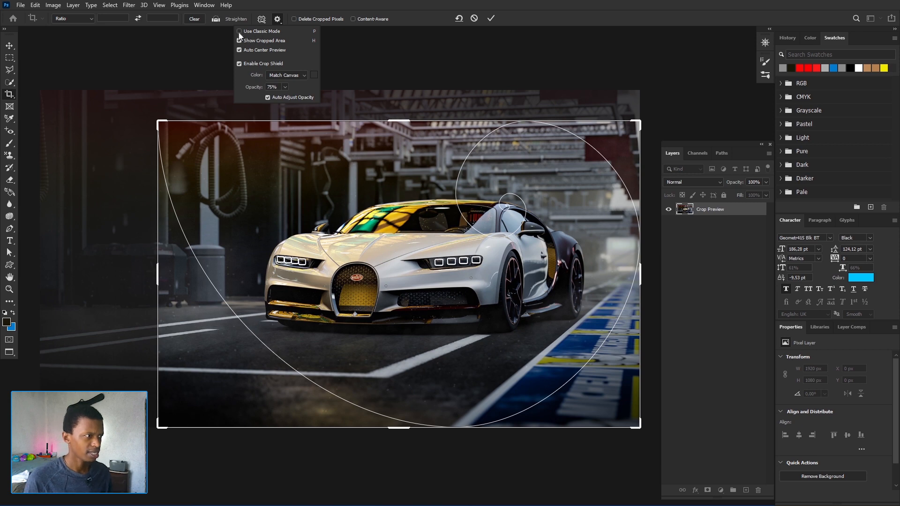
{"action": "left_click", "coordinate": [263, 19]}
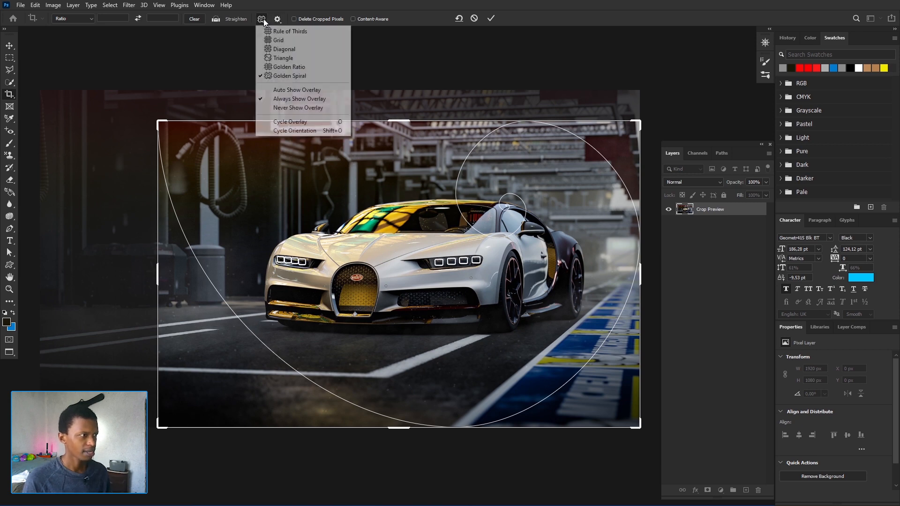
{"action": "left_click", "coordinate": [283, 41]}
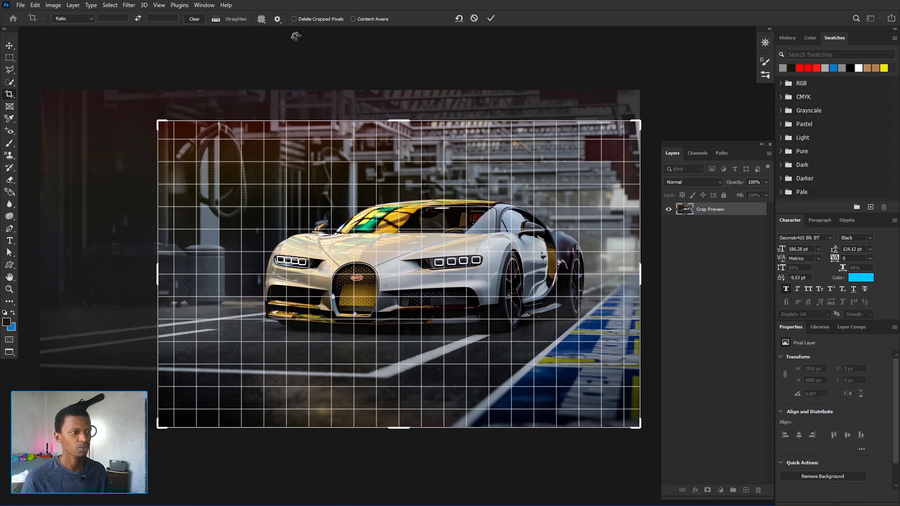
- Try Use Classic Mode by resizing the crop frame from its upper-left corner with the mode on, then again with it off
{"action": "left_click", "coordinate": [278, 20]}
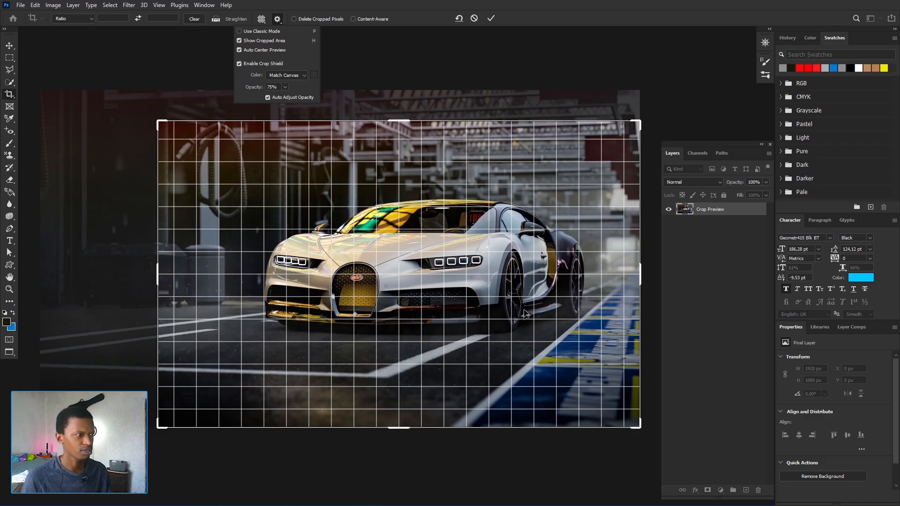
{"action": "left_click", "coordinate": [240, 32]}
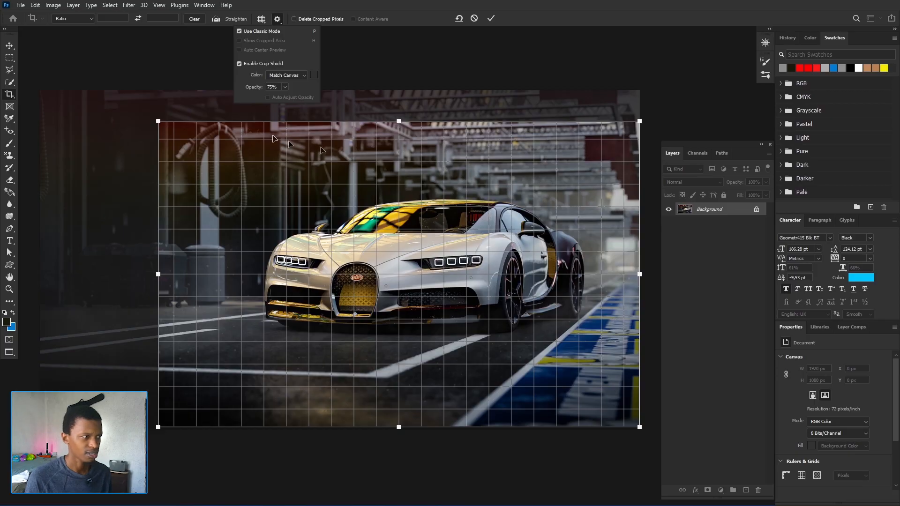
{"action": "left_click_drag", "start_coordinate": [158, 122], "coordinate": [183, 107]}
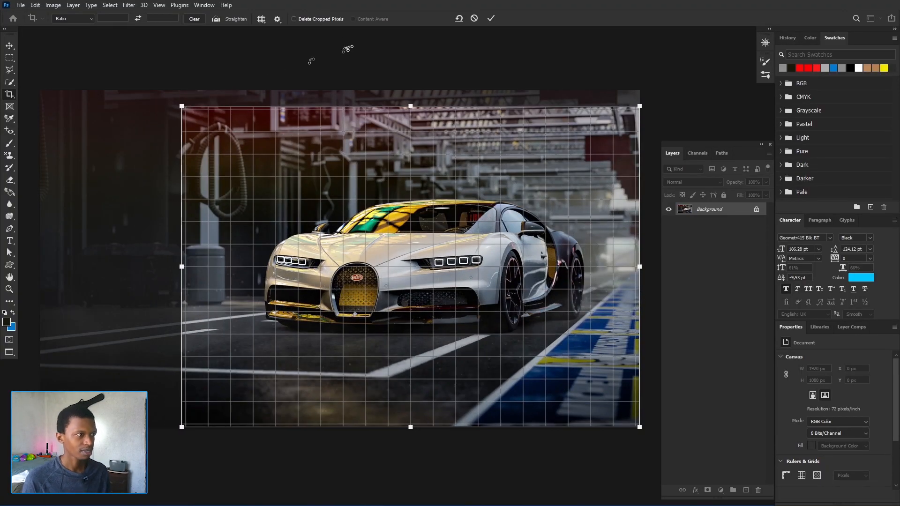
{"action": "left_click", "coordinate": [277, 20]}
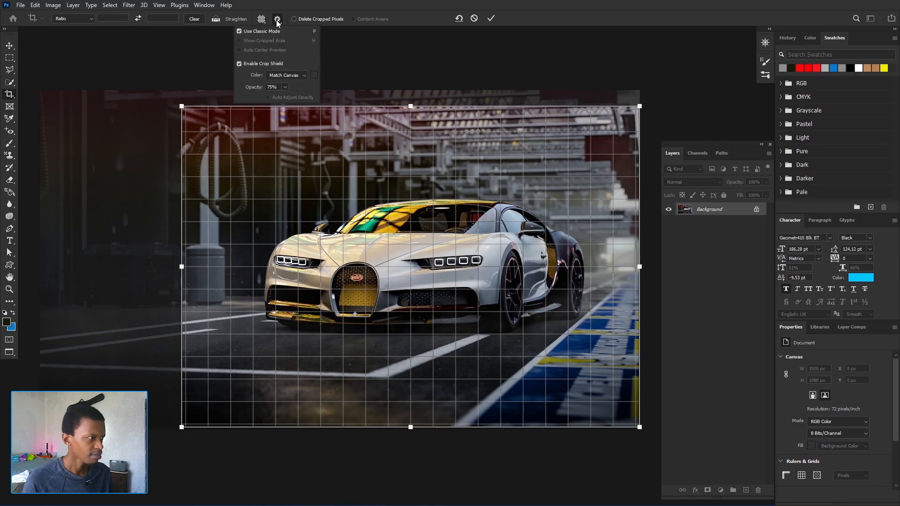
{"action": "left_click", "coordinate": [239, 31]}
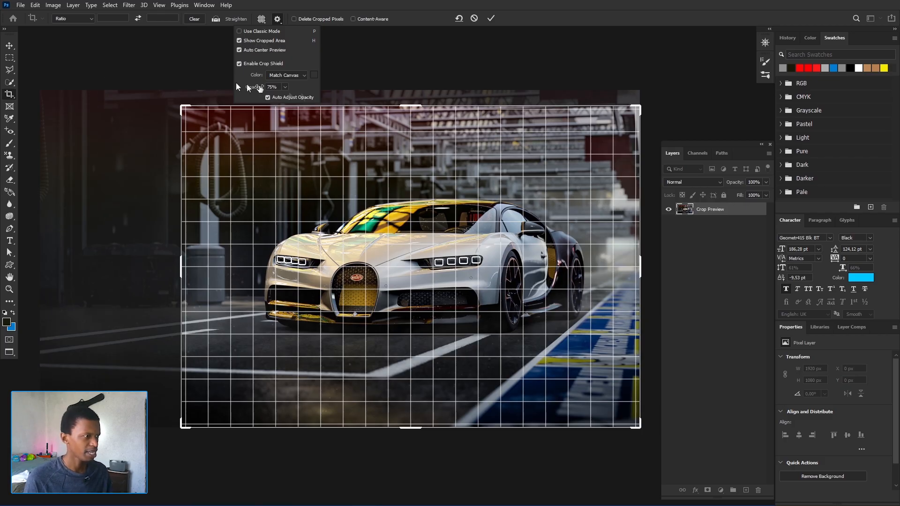
{"action": "left_click_drag", "start_coordinate": [177, 113], "coordinate": [194, 139]}
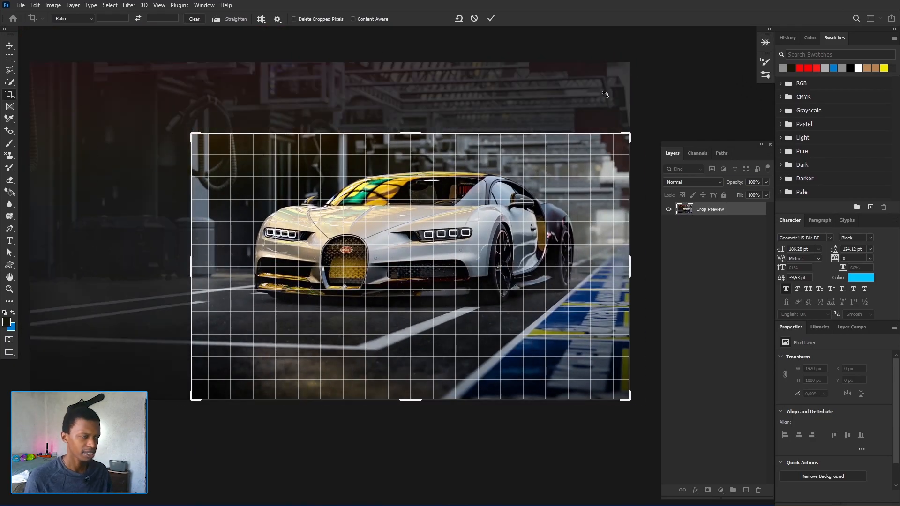
- Turn off Show Cropped Area in the additional crop settings, then turn it back on
{"action": "left_click", "coordinate": [278, 19]}
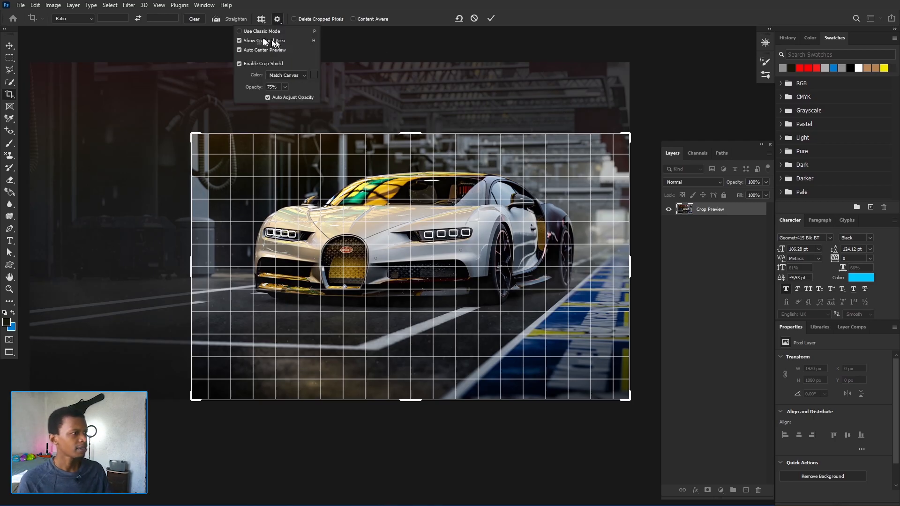
{"action": "left_click", "coordinate": [240, 40]}
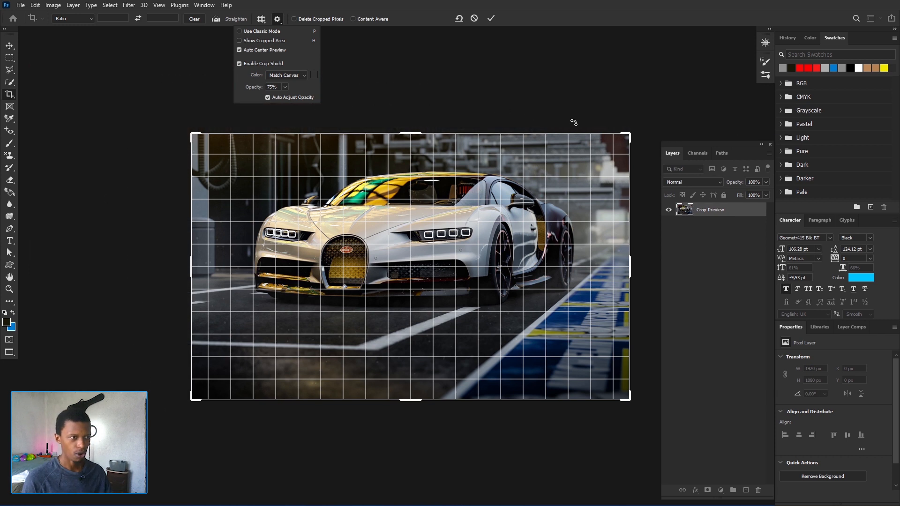
{"action": "left_click", "coordinate": [239, 41]}
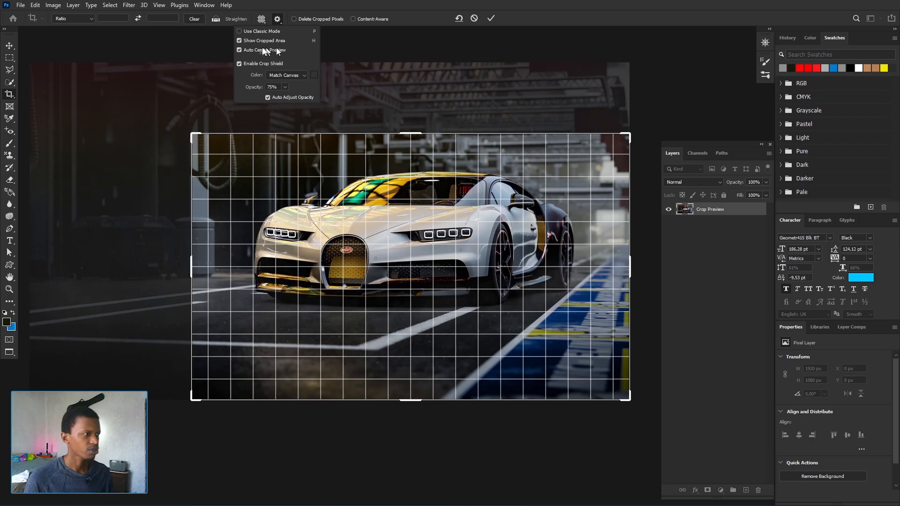
- Resize the crop frame from its upper-left corner with Auto Center Preview on and then off, and finally re-enable the option
{"action": "left_click", "coordinate": [191, 134]}
{"action": "mouse_move", "coordinate": [191, 135]}
{"action": "left_mouse_down"}
{"action": "mouse_move", "coordinate": [160, 99]}
{"action": "mouse_move", "coordinate": [225, 94]}
{"action": "mouse_move", "coordinate": [269, 132]}
{"action": "mouse_move", "coordinate": [176, 156]}
{"action": "mouse_move", "coordinate": [149, 105]}
{"action": "mouse_move", "coordinate": [227, 99]}
{"action": "mouse_move", "coordinate": [182, 137]}
{"action": "mouse_move", "coordinate": [157, 98]}
{"action": "mouse_move", "coordinate": [221, 103]}
{"action": "mouse_move", "coordinate": [227, 129]}
{"action": "mouse_move", "coordinate": [150, 94]}
{"action": "mouse_move", "coordinate": [194, 79]}
{"action": "mouse_move", "coordinate": [305, 123]}
{"action": "mouse_move", "coordinate": [267, 177]}
{"action": "mouse_move", "coordinate": [168, 125]}
{"action": "mouse_move", "coordinate": [220, 94]}
{"action": "mouse_move", "coordinate": [177, 114]}
{"action": "mouse_move", "coordinate": [199, 119]}
{"action": "left_mouse_up"}
{"action": "left_click", "coordinate": [277, 19]}
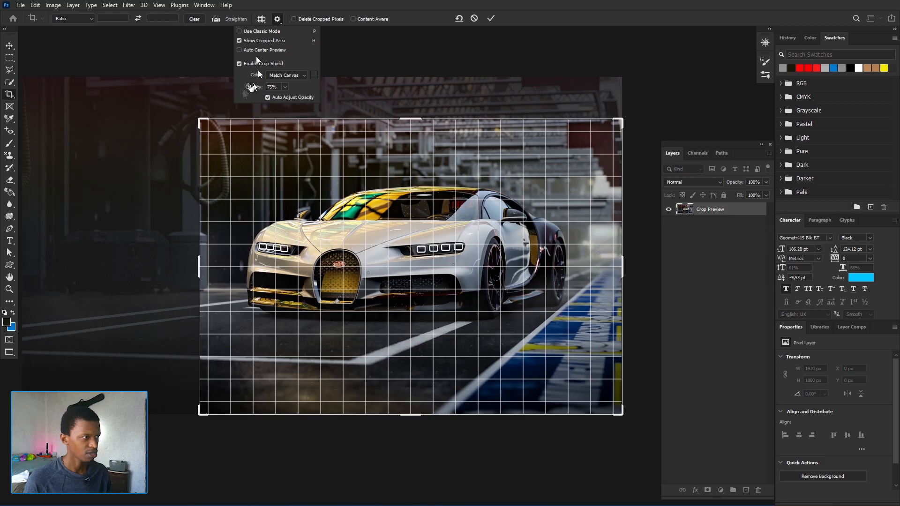
{"action": "left_click_drag", "start_coordinate": [200, 120], "coordinate": [339, 146]}
{"action": "left_click_drag", "start_coordinate": [326, 232], "coordinate": [188, 140]}
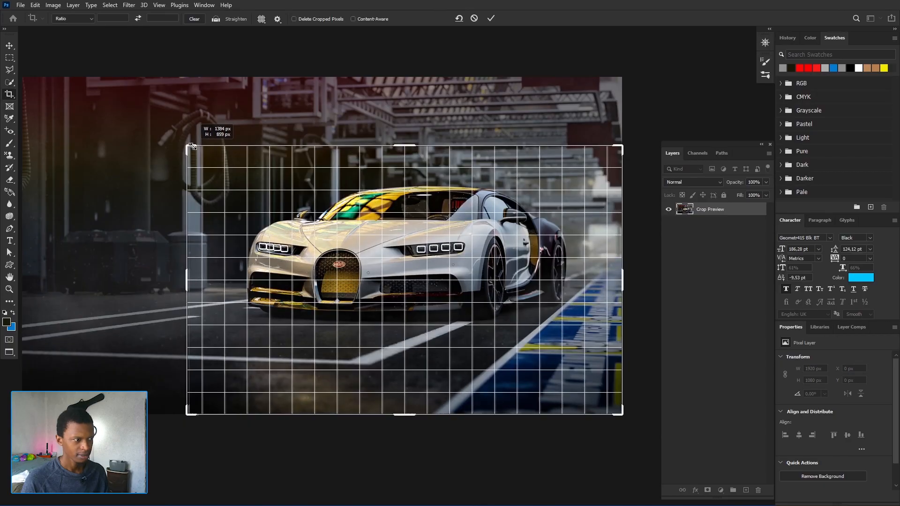
{"action": "left_click", "coordinate": [277, 19]}
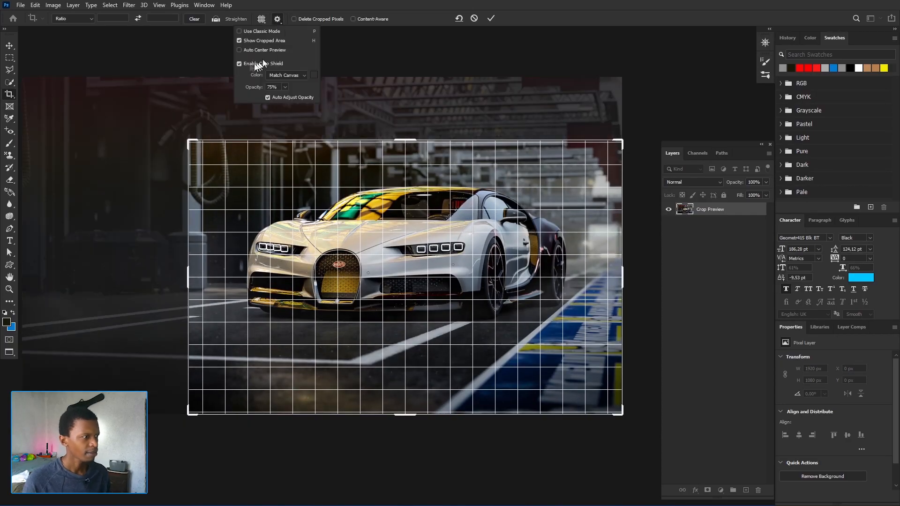
{"action": "left_click", "coordinate": [240, 50]}
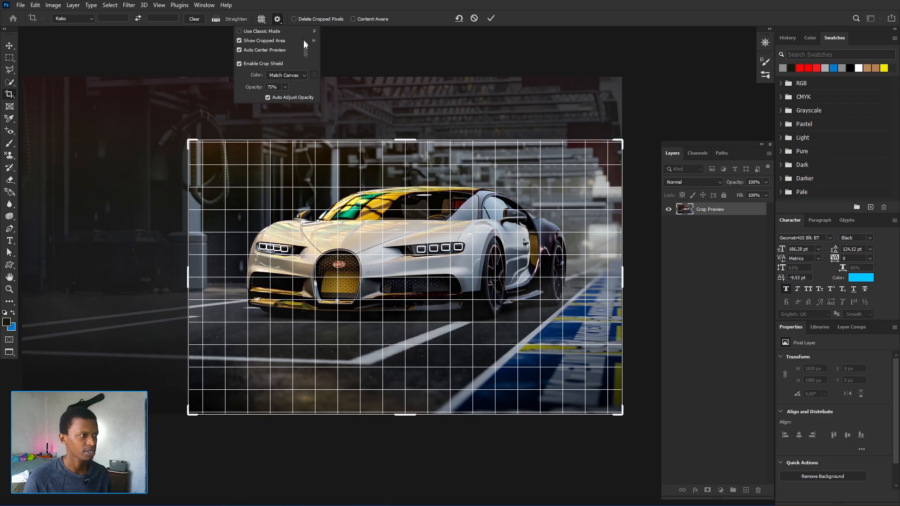
- Disable the crop shield to compare the view, then enable it again
{"action": "left_click", "coordinate": [239, 63]}
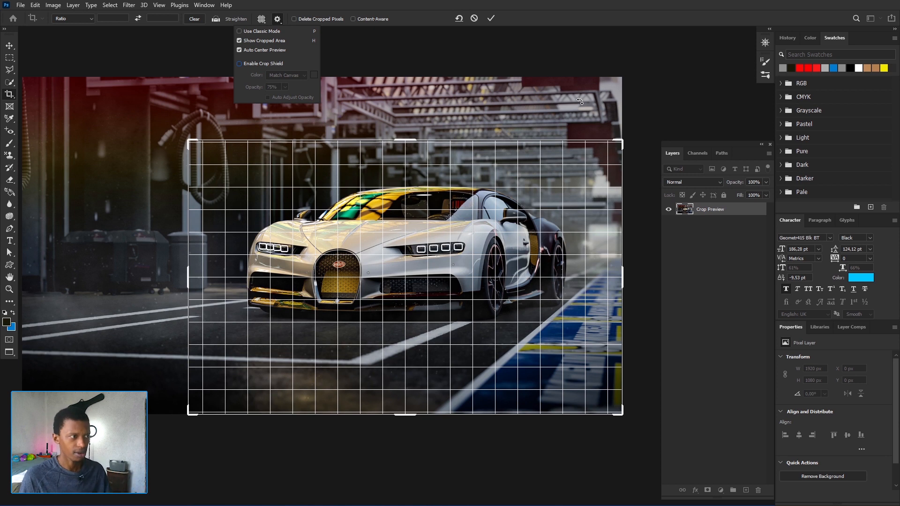
{"action": "left_click", "coordinate": [239, 63]}
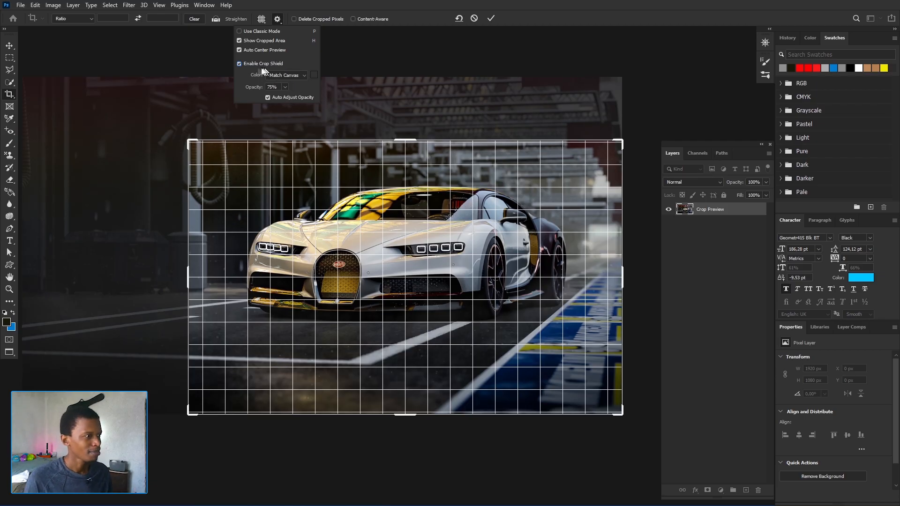
- Set the crop shield color to Custom, try red and white, and apply the bright cyan 38eaff
{"action": "left_click", "coordinate": [302, 75]}
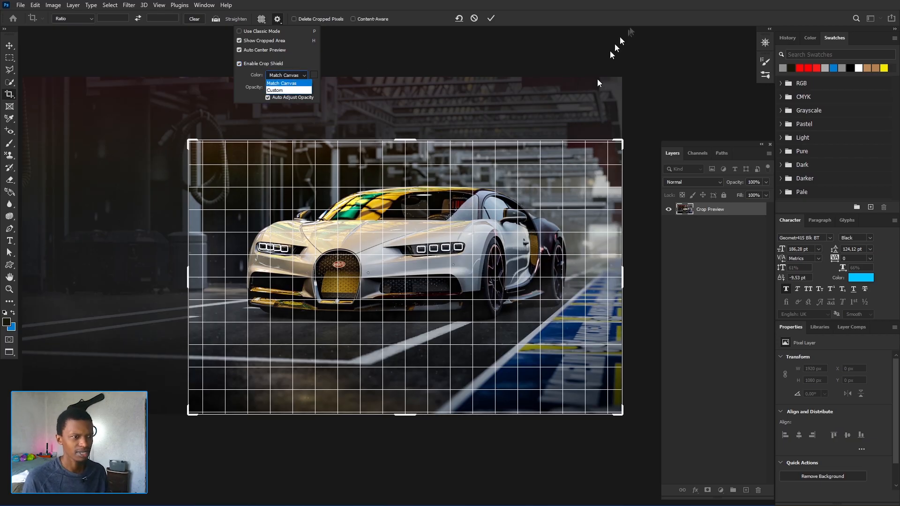
{"action": "left_click", "coordinate": [277, 90]}
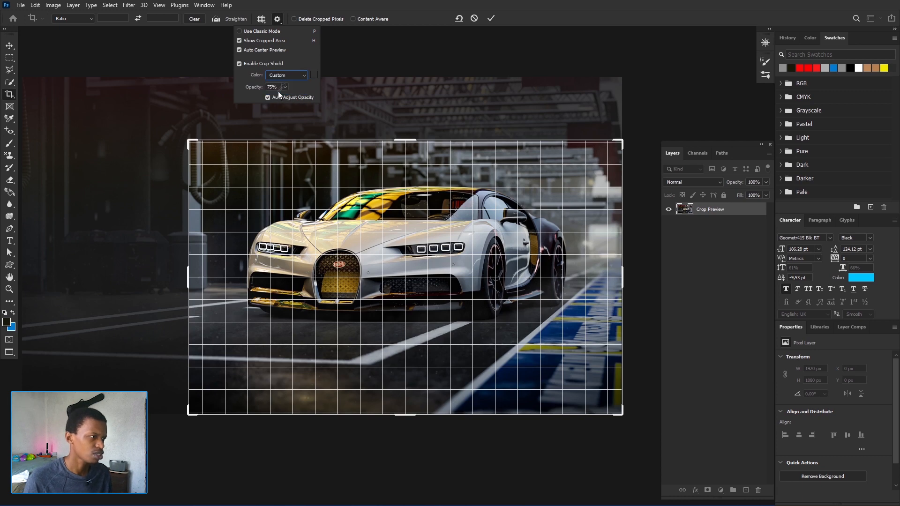
{"action": "left_click", "coordinate": [770, 351]}
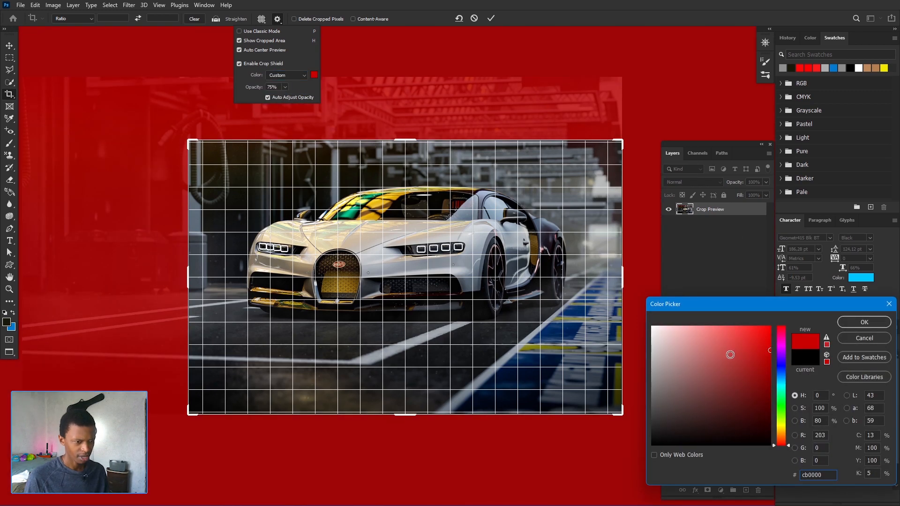
{"action": "mouse_move", "coordinate": [730, 354]}
{"action": "left_mouse_down"}
{"action": "mouse_move", "coordinate": [653, 361]}
{"action": "mouse_move", "coordinate": [660, 355]}
{"action": "mouse_move", "coordinate": [652, 328]}
{"action": "mouse_move", "coordinate": [658, 339]}
{"action": "left_mouse_up"}
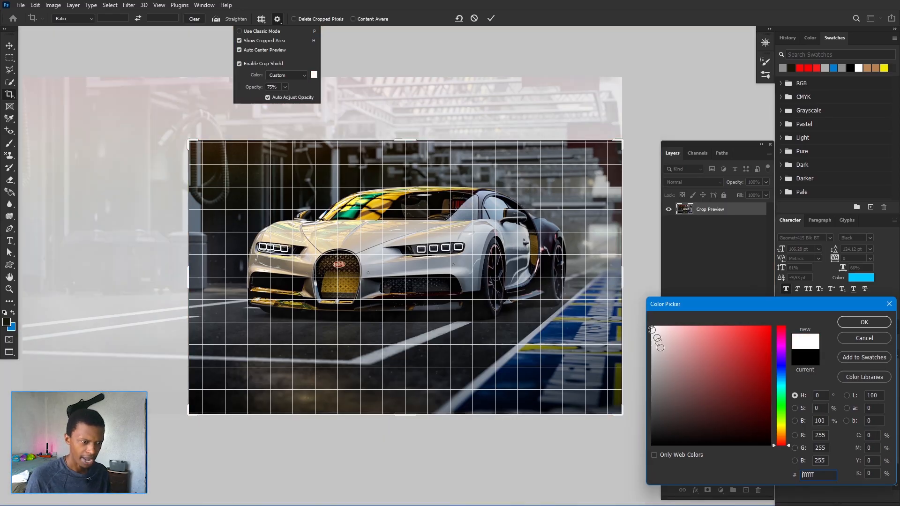
{"action": "left_click", "coordinate": [781, 383]}
{"action": "mouse_move", "coordinate": [768, 369]}
{"action": "left_mouse_down"}
{"action": "mouse_move", "coordinate": [774, 348]}
{"action": "mouse_move", "coordinate": [744, 326]}
{"action": "left_mouse_up"}
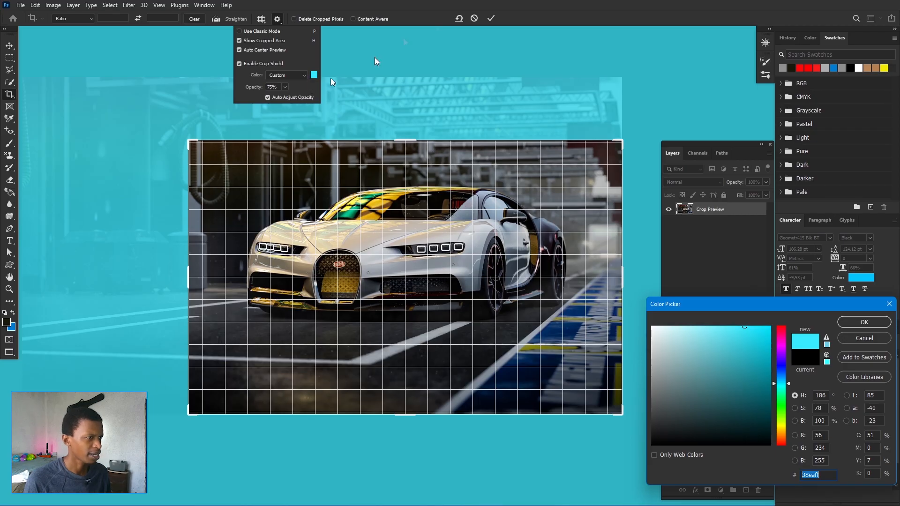
{"action": "left_click", "coordinate": [874, 320]}
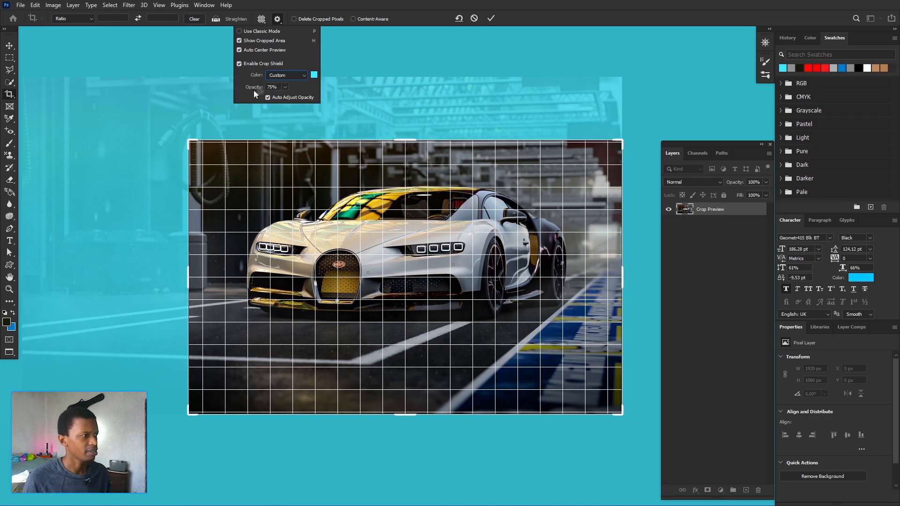
- Try crop shield opacities of 15%, 1% and 100%, then set the opacity to 75%
{"action": "left_click", "coordinate": [285, 87]}
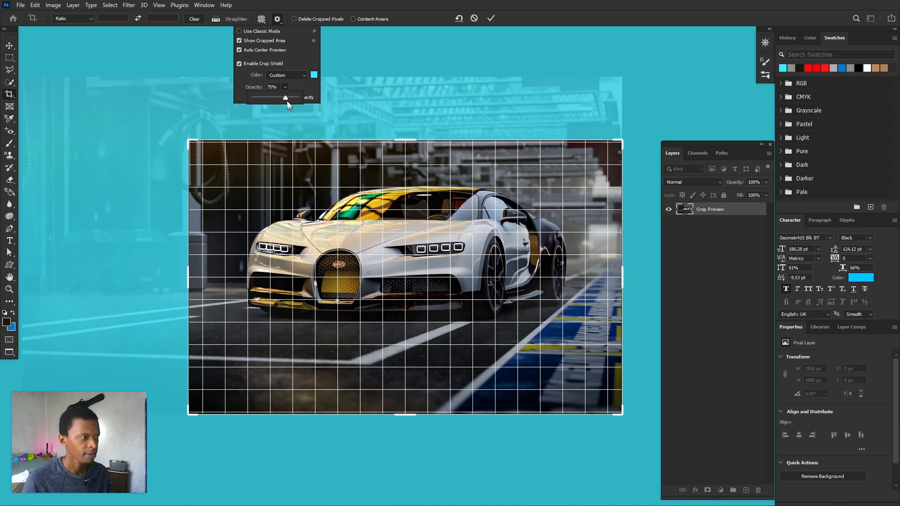
{"action": "left_click_drag", "start_coordinate": [263, 101], "coordinate": [259, 101]}
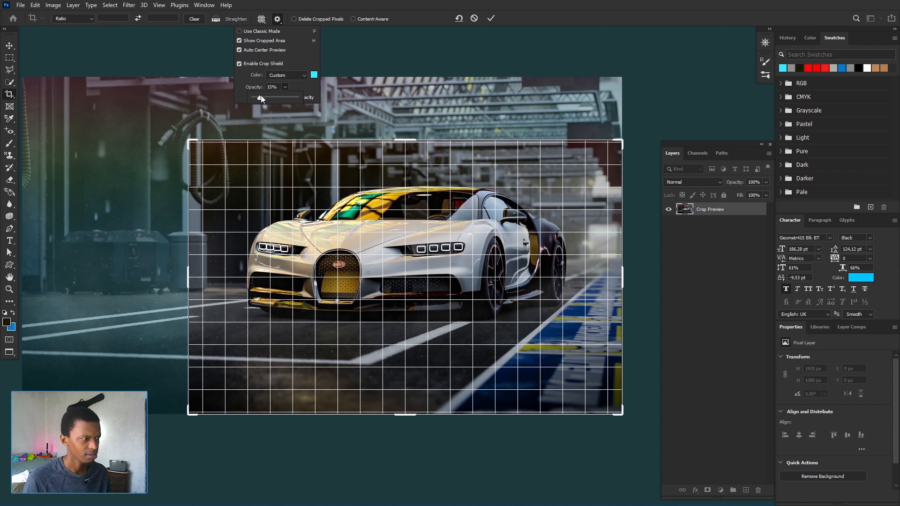
{"action": "left_click_drag", "start_coordinate": [259, 97], "coordinate": [250, 98]}
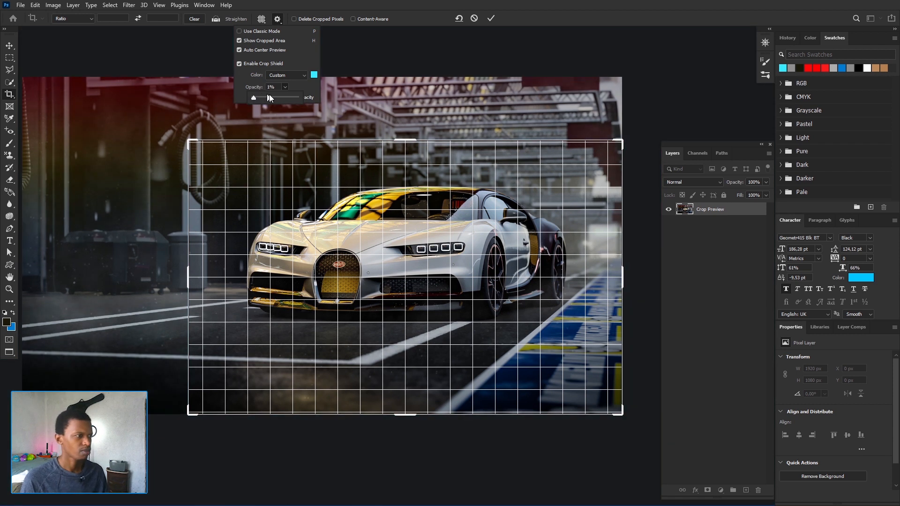
{"action": "left_click", "coordinate": [294, 97]}
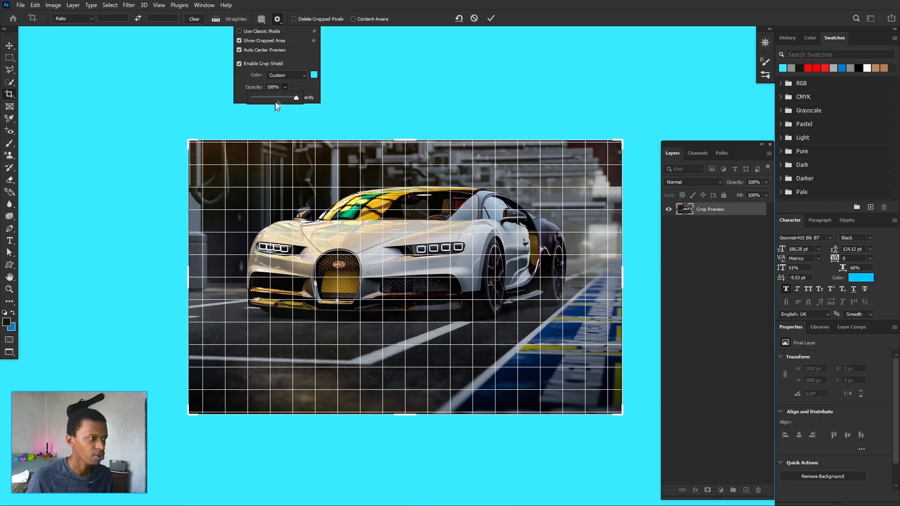
{"action": "left_click", "coordinate": [278, 87]}
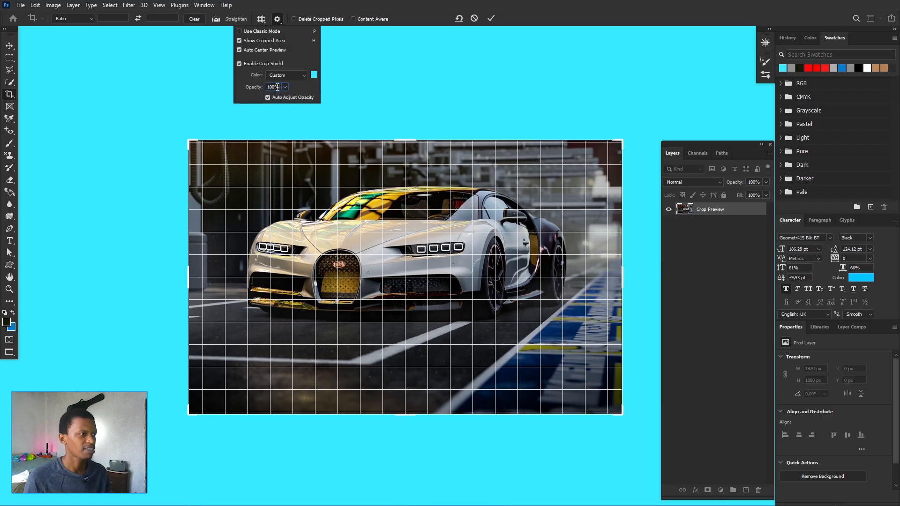
{"action": "double_click", "coordinate": [271, 86]}
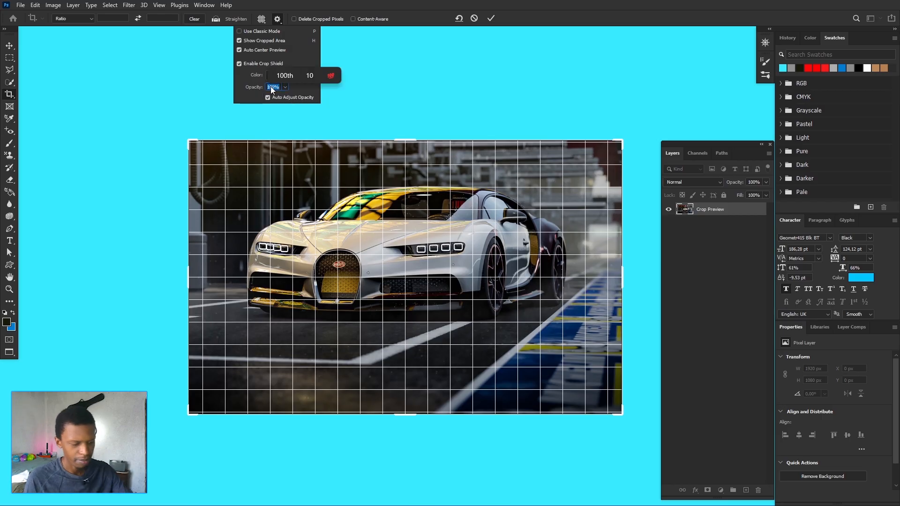
{"action": "type", "text": "70"}
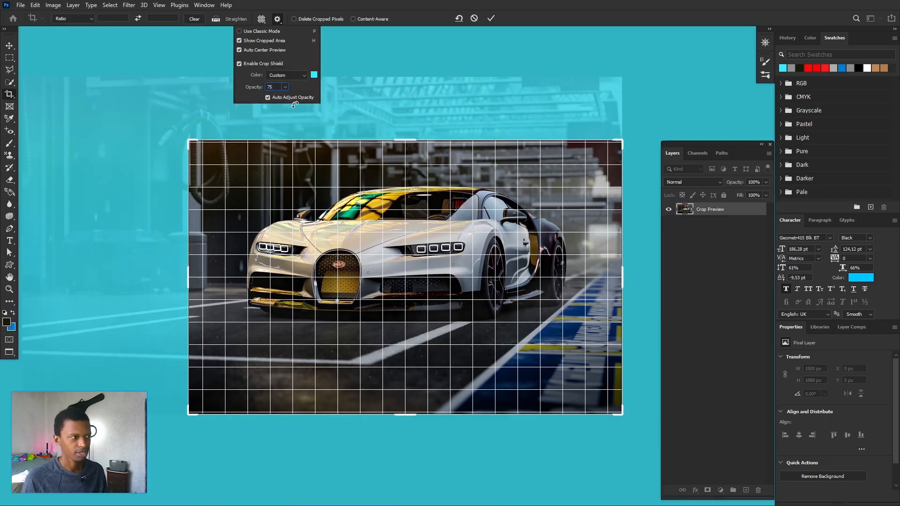
{"action": "key", "text": "Return"}
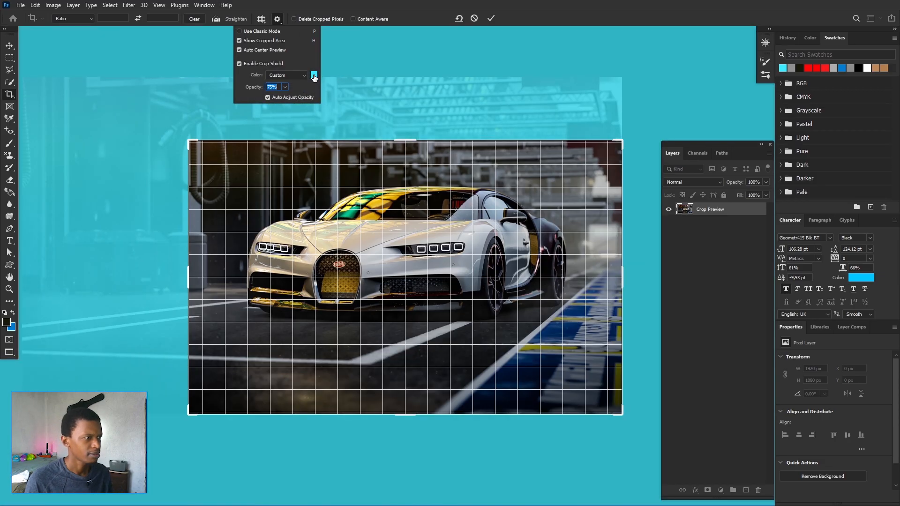
- Try the grey 6c6c6c as the custom crop shield color and close the color picker without applying it
{"action": "left_click", "coordinate": [314, 77]}
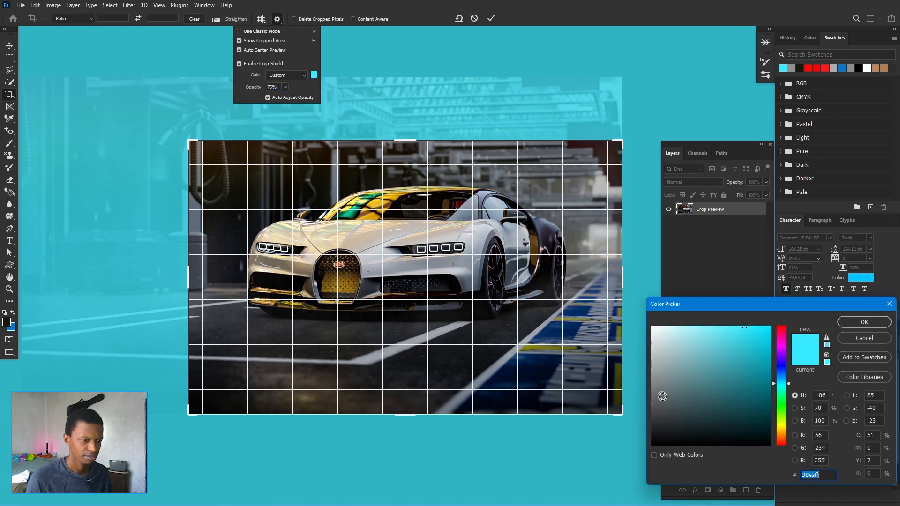
{"action": "left_click", "coordinate": [658, 397]}
{"action": "left_click_drag", "start_coordinate": [659, 397], "coordinate": [647, 395]}
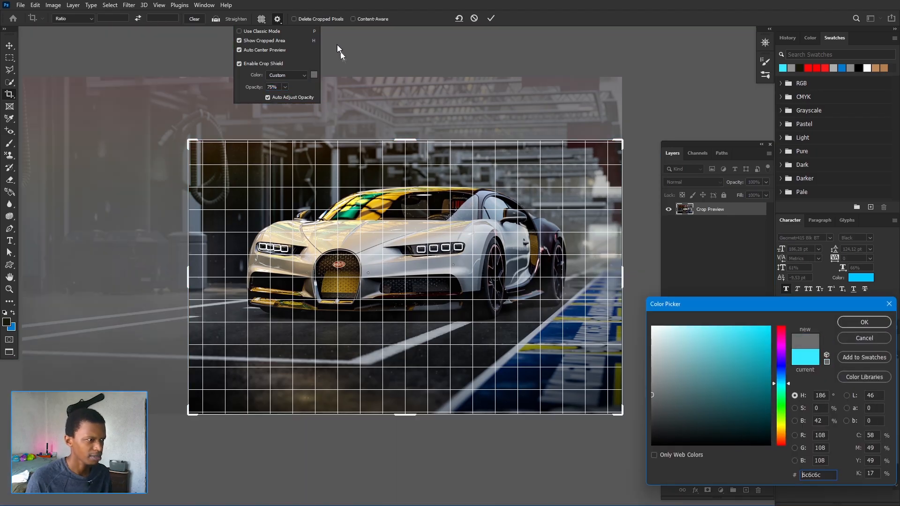
{"action": "left_click", "coordinate": [889, 305]}
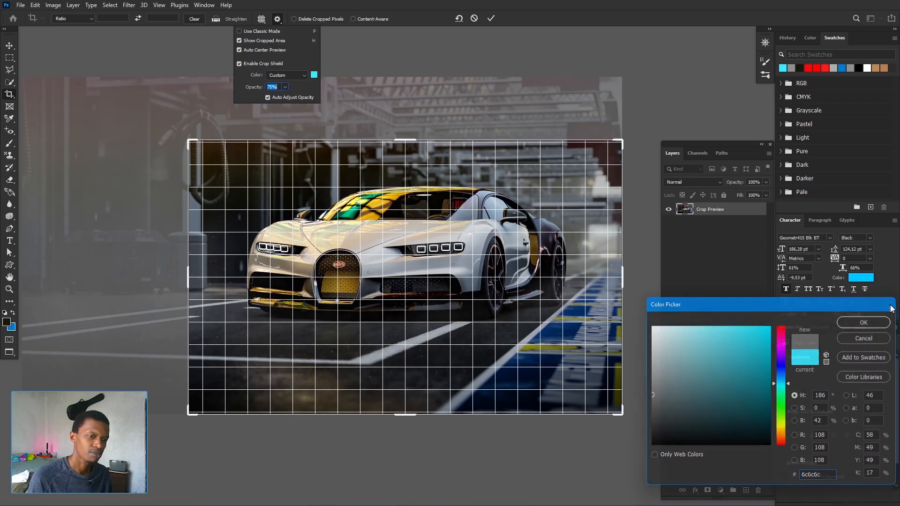
- Set the crop shield color to Match Canvas and cancel the pending crop
{"action": "left_click", "coordinate": [277, 19]}
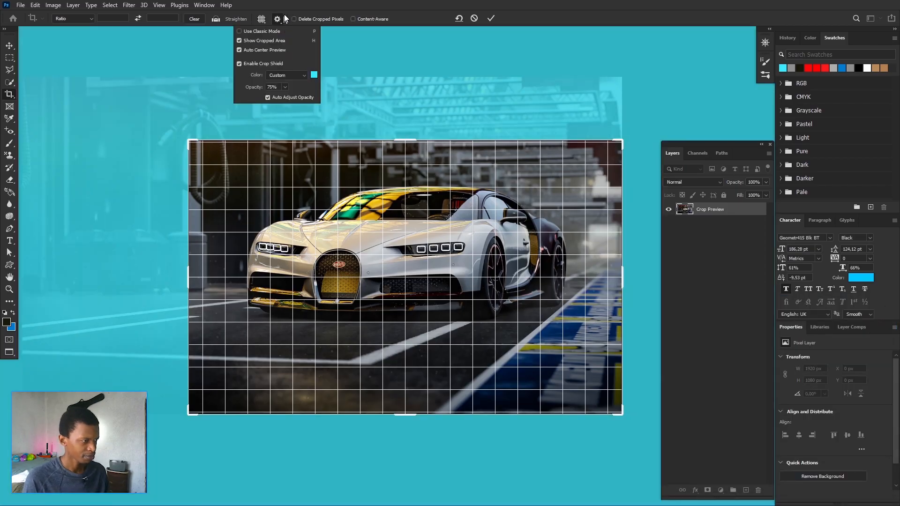
{"action": "left_click", "coordinate": [304, 76]}
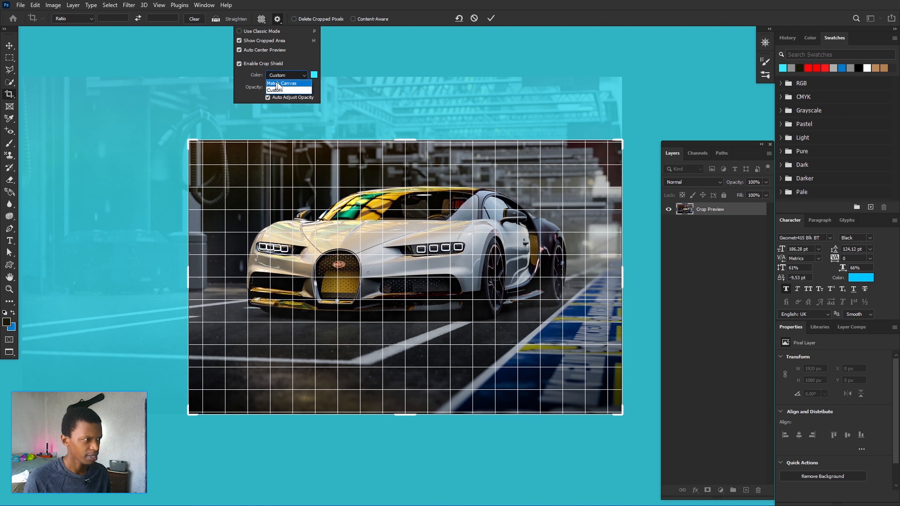
{"action": "left_click", "coordinate": [280, 84]}
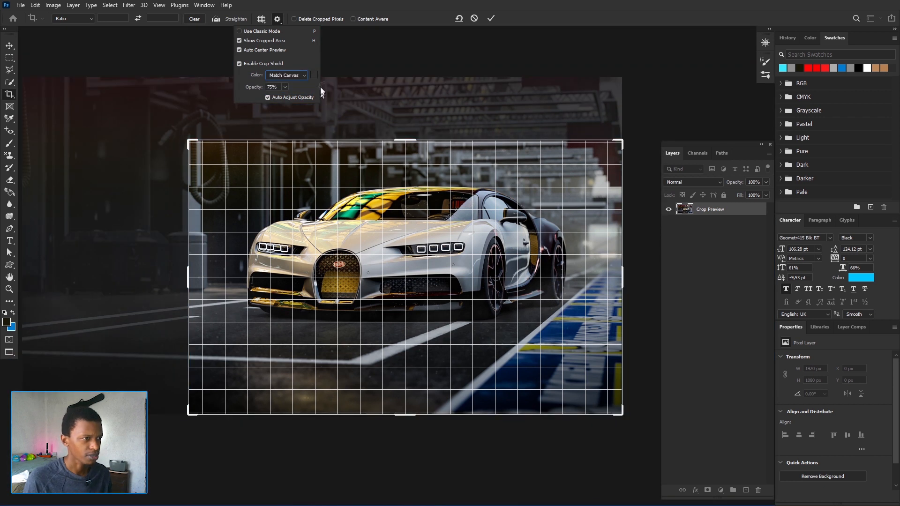
{"action": "left_click", "coordinate": [407, 23]}
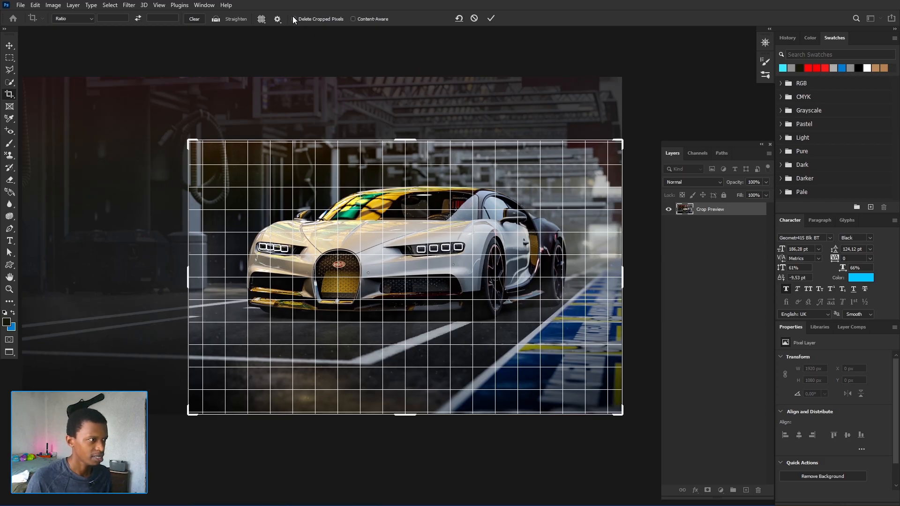
{"action": "left_click", "coordinate": [474, 19]}
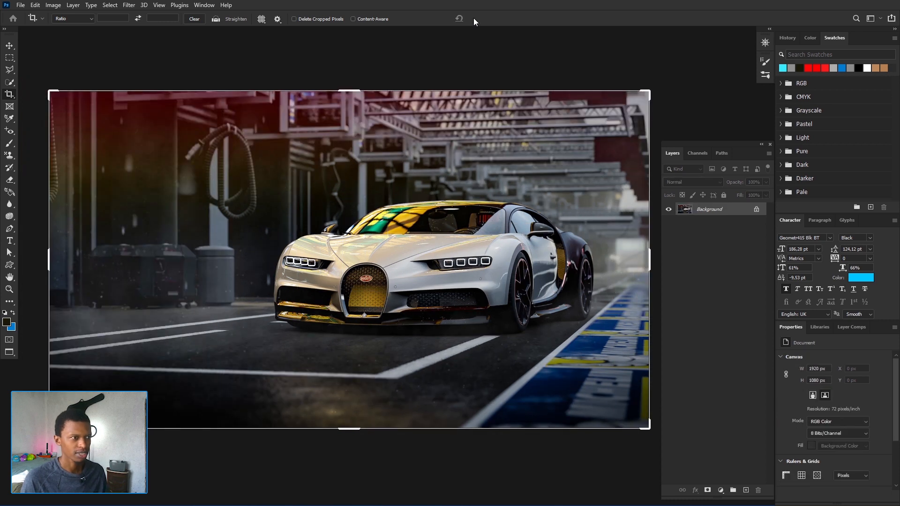
- Enable Delete Cropped Pixels and crop the photo closer around the car from its upper-left and lower-right corners
{"action": "left_click", "coordinate": [294, 19]}
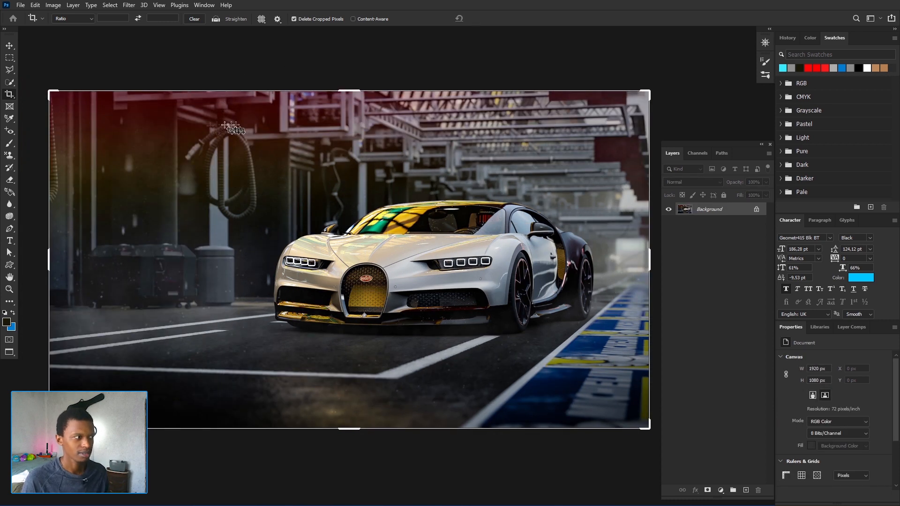
{"action": "left_click_drag", "start_coordinate": [44, 90], "coordinate": [137, 115]}
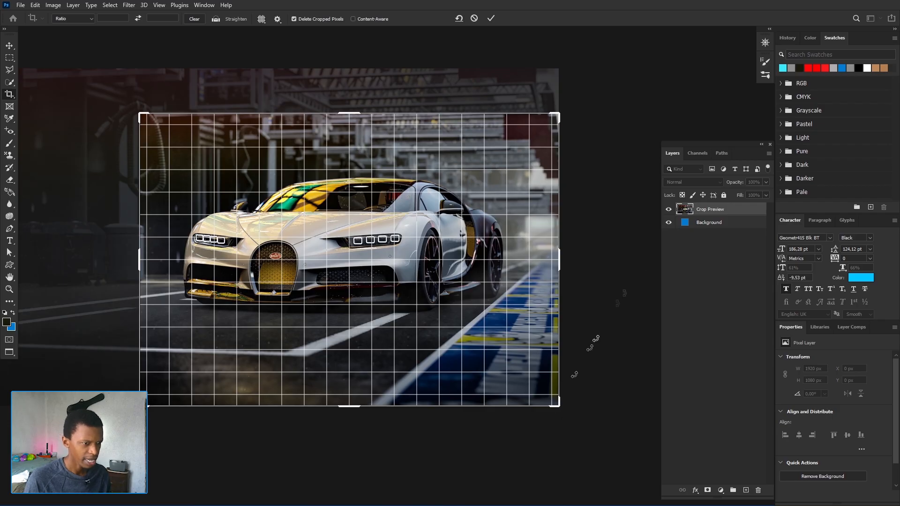
{"action": "left_click_drag", "start_coordinate": [561, 407], "coordinate": [543, 375]}
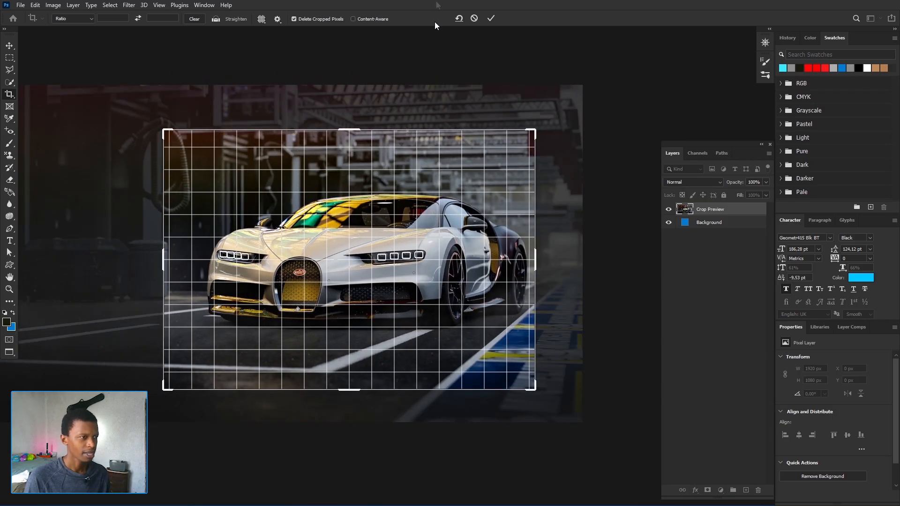
{"action": "left_click", "coordinate": [490, 19]}
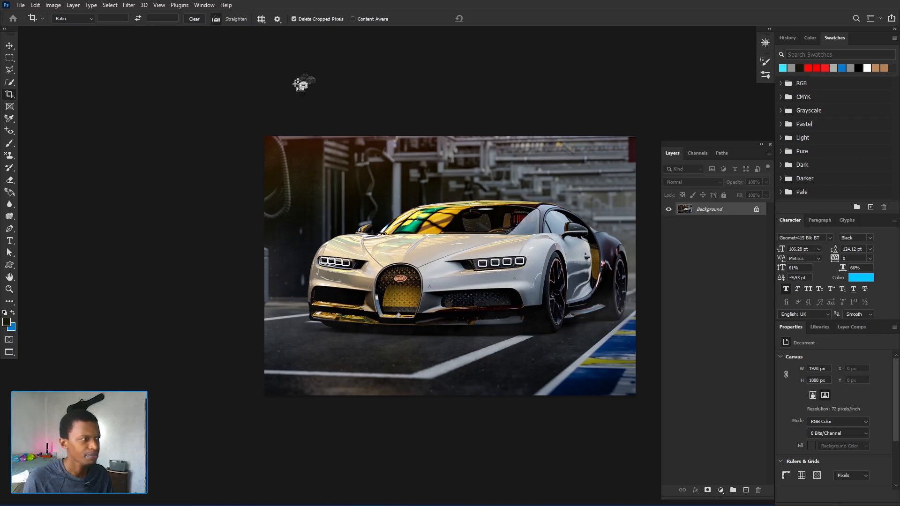
- Undo the applied crop and disable Delete Cropped Pixels
{"action": "key", "text": "ctrl+z"}
{"action": "left_click", "coordinate": [293, 19]}
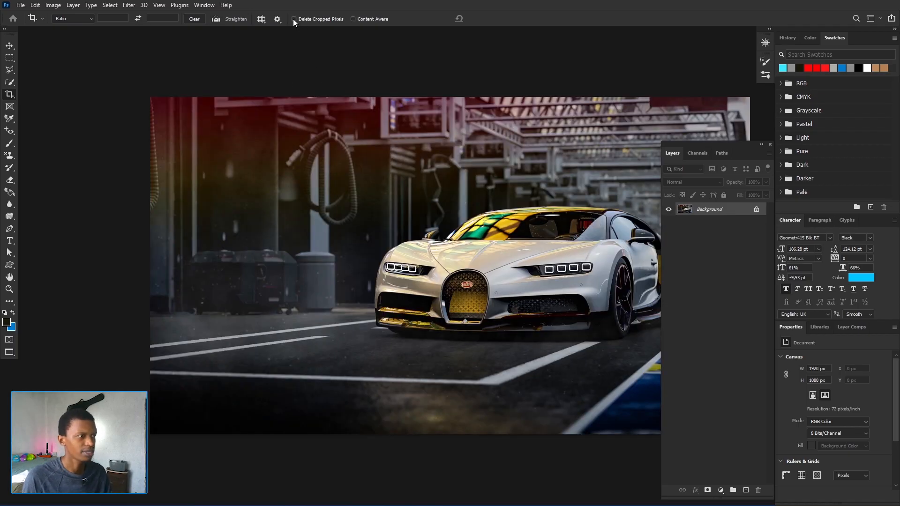
{"action": "left_click_drag", "start_coordinate": [443, 222], "coordinate": [334, 201]}
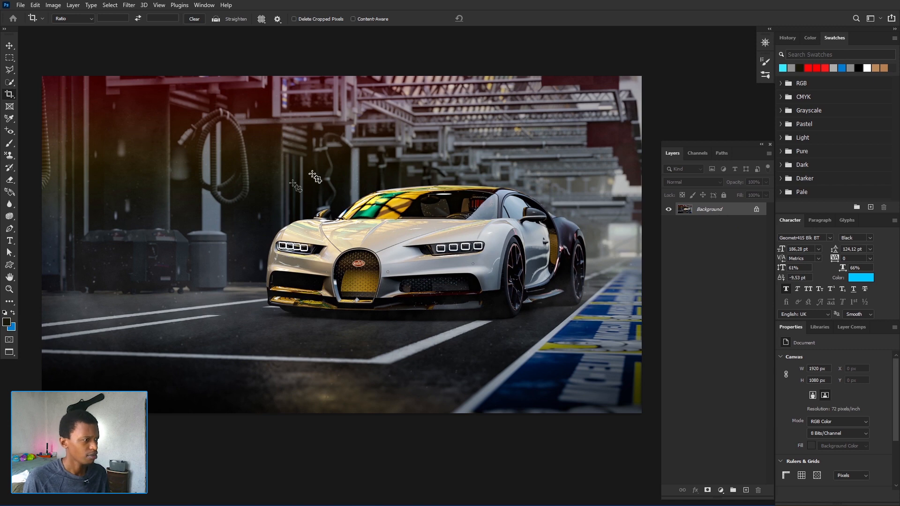
{"action": "left_click", "coordinate": [389, 206]}
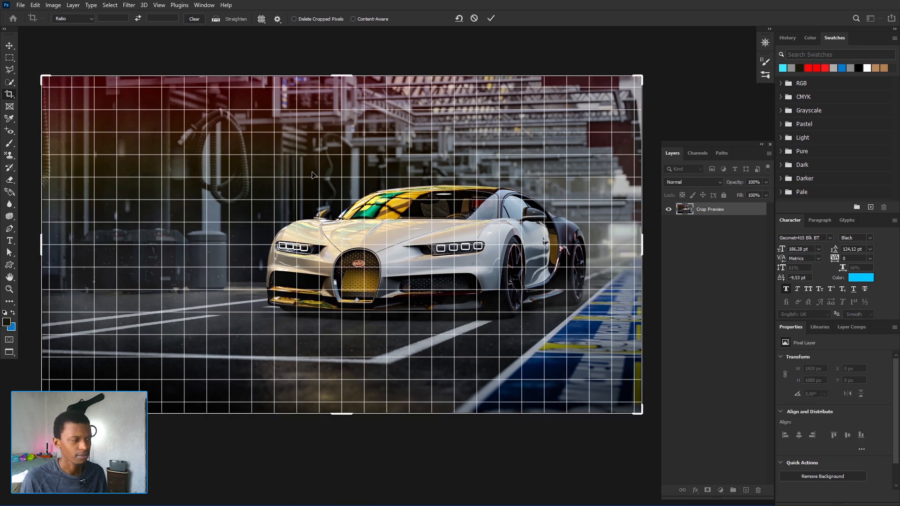
{"action": "left_click", "coordinate": [474, 18]}
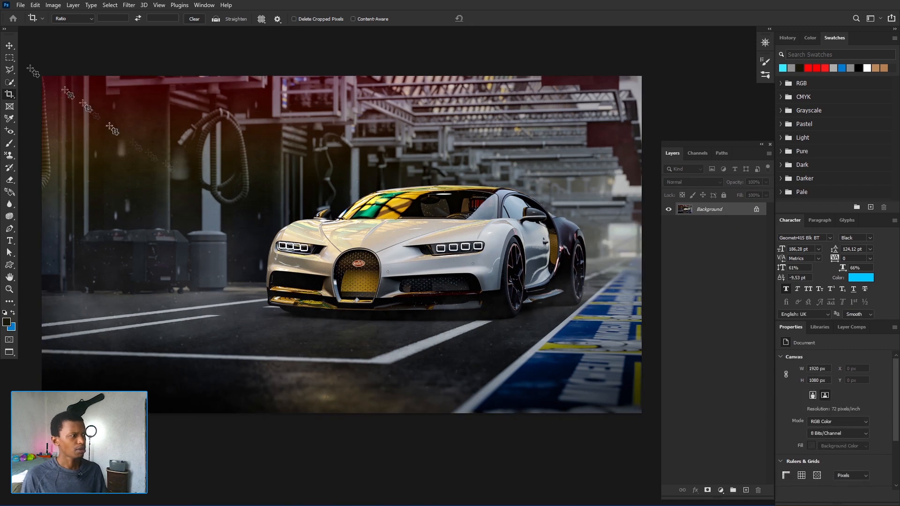
{"action": "left_click", "coordinate": [9, 94]}
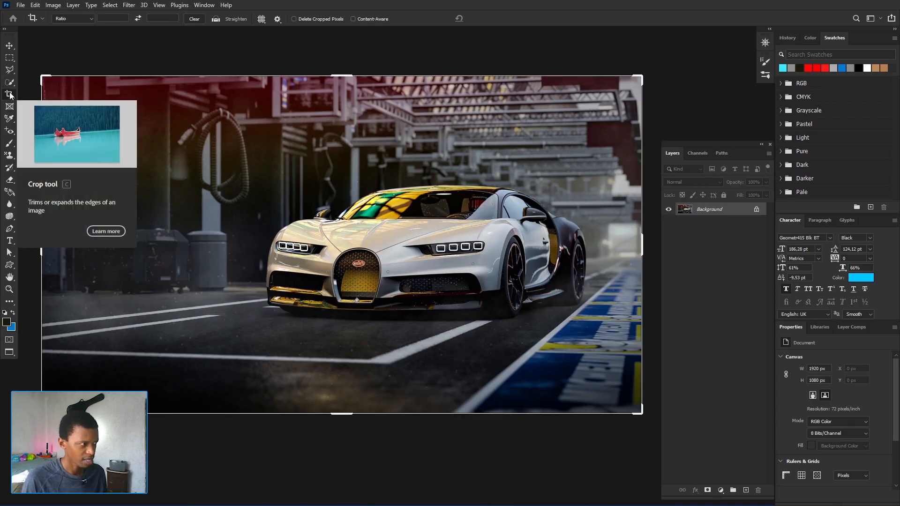
{"action": "left_click", "coordinate": [10, 46]}
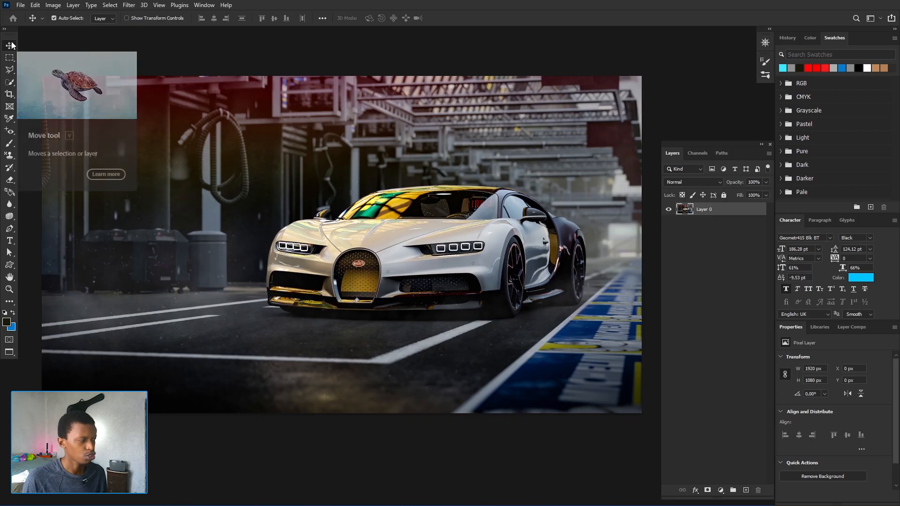
- Try cropping a strip off the photo's top and left edges with Delete Cropped Pixels turned off
{"action": "left_click", "coordinate": [10, 95]}
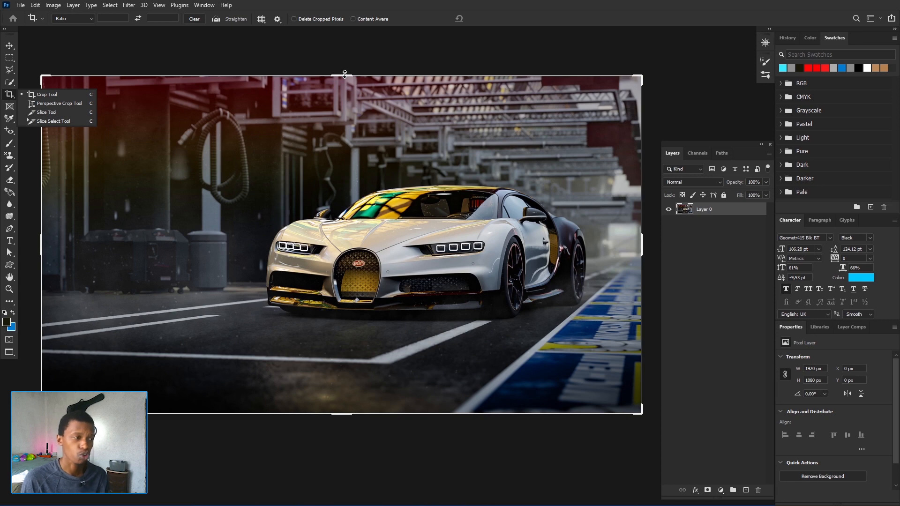
{"action": "left_click_drag", "start_coordinate": [345, 75], "coordinate": [329, 91]}
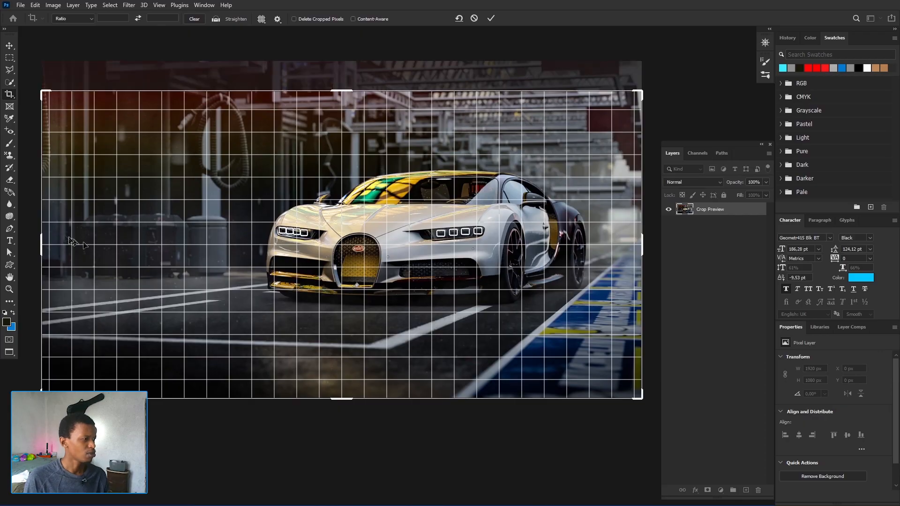
{"action": "left_click_drag", "start_coordinate": [42, 244], "coordinate": [73, 244]}
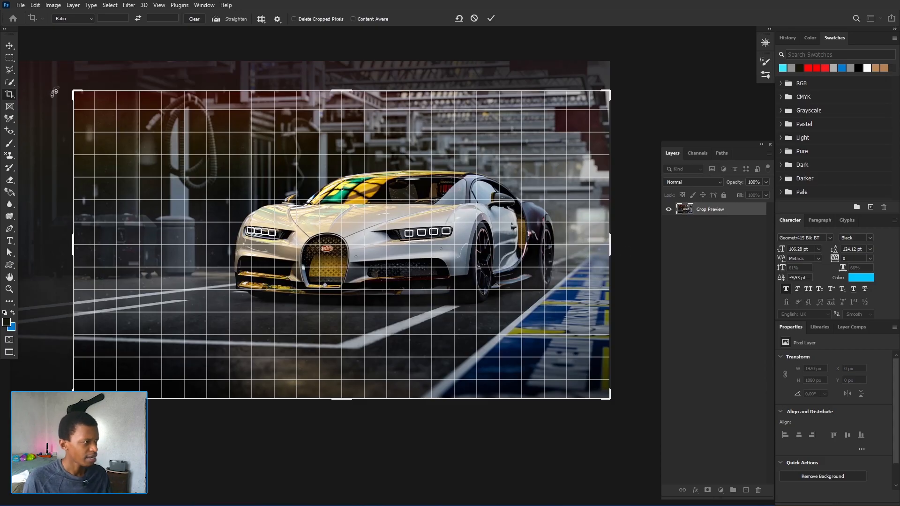
{"action": "key", "text": "ctrl+z"}
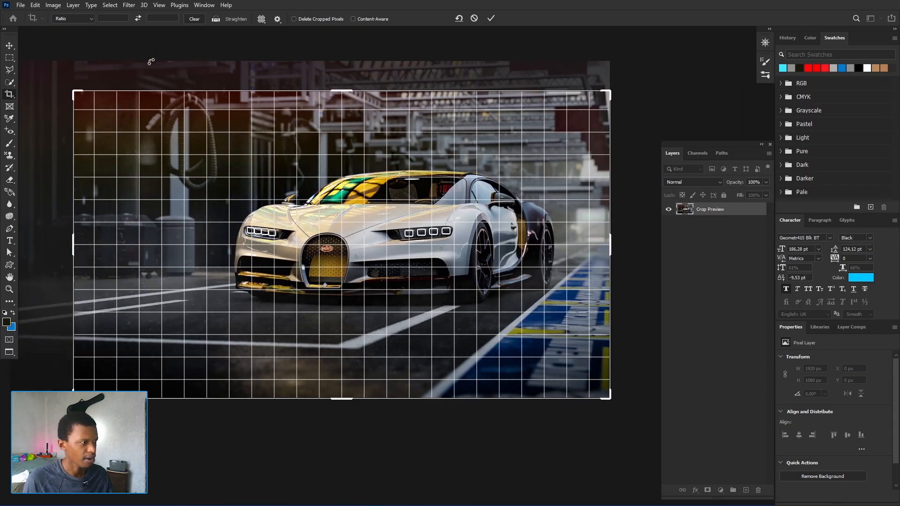
{"action": "left_click", "coordinate": [492, 17]}
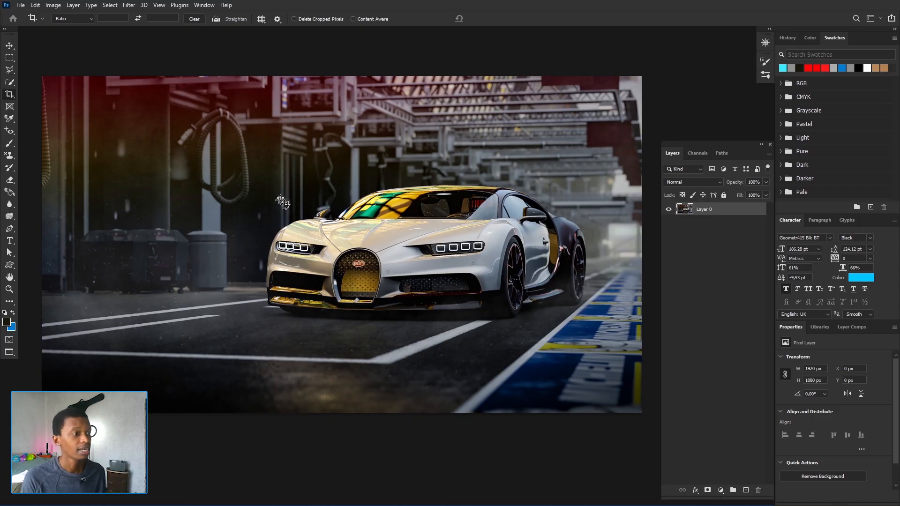
- Try repositioning the photo inside the full-size crop frame and undo the moves
{"action": "left_click", "coordinate": [281, 195]}
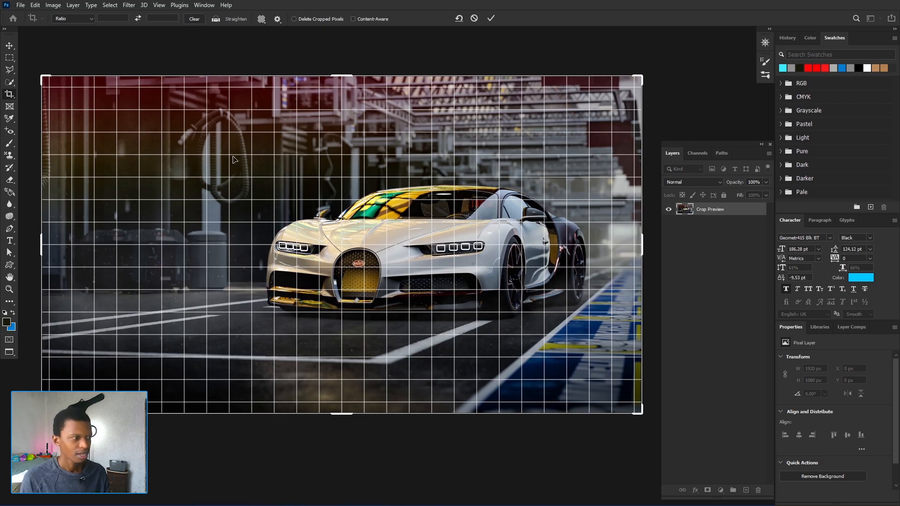
{"action": "left_click_drag", "start_coordinate": [347, 221], "coordinate": [439, 206]}
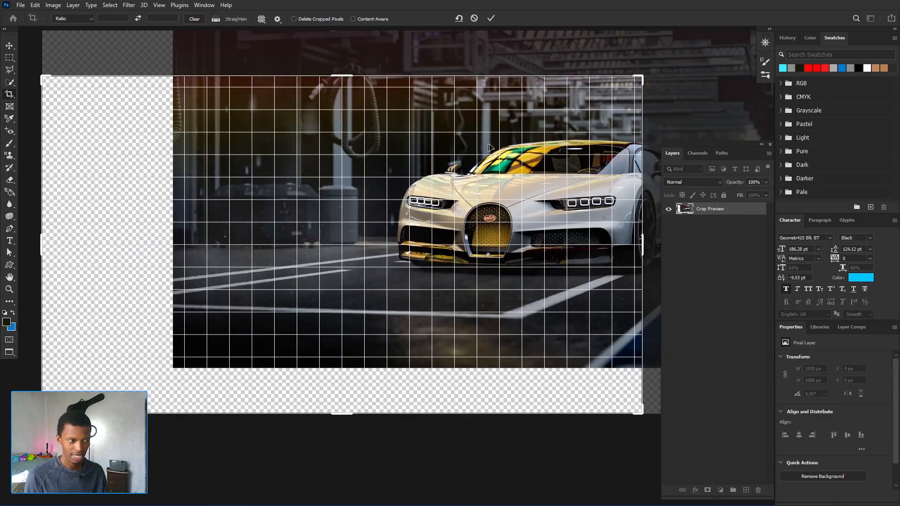
{"action": "left_click_drag", "start_coordinate": [489, 147], "coordinate": [418, 205]}
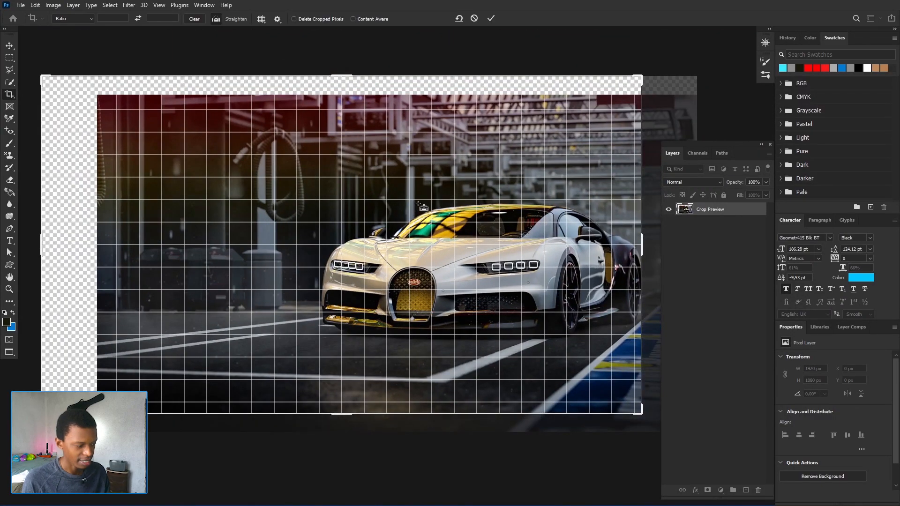
{"action": "key", "text": "ctrl+z"}
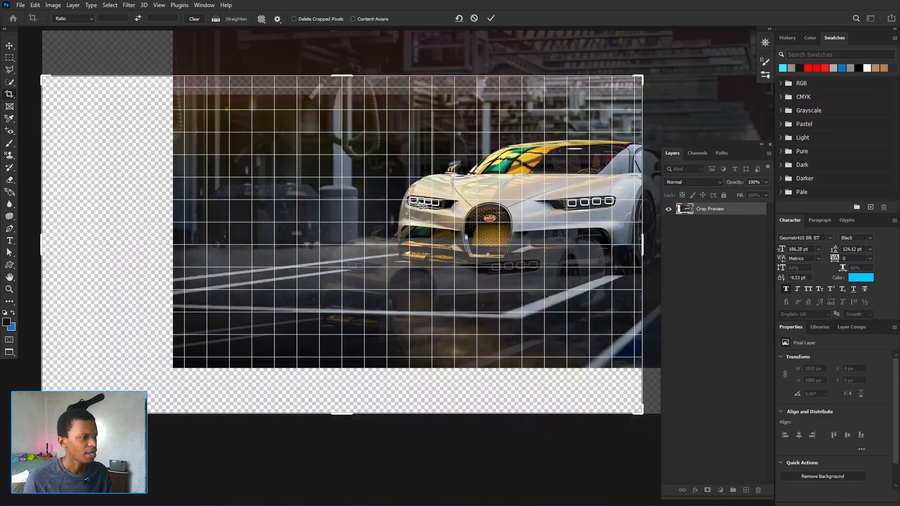
{"action": "key", "text": "ctrl+z"}
{"action": "key", "text": "ctrl+z"}
{"action": "key", "text": "ctrl+z"}
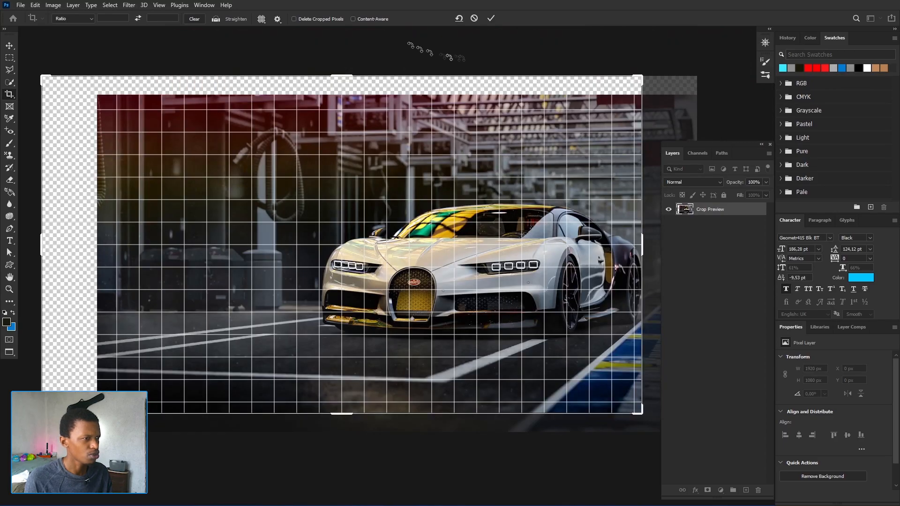
{"action": "left_click", "coordinate": [475, 19]}
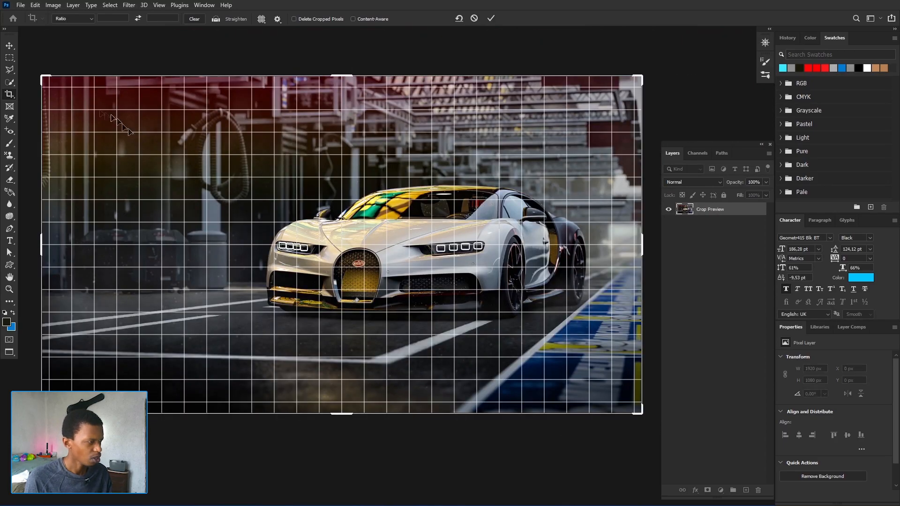
- Shrink the crop frame from its upper-left and lower-right corners and reposition the photo to frame the car
{"action": "left_click_drag", "start_coordinate": [42, 75], "coordinate": [236, 211]}
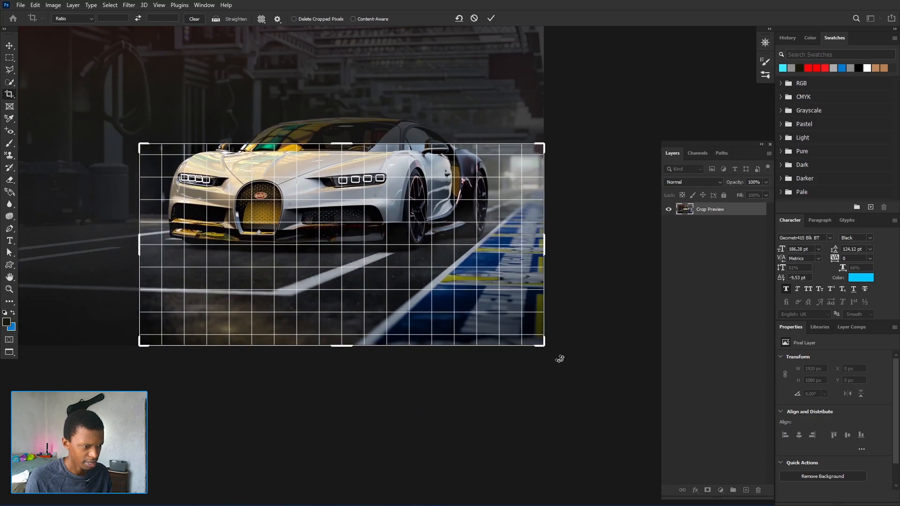
{"action": "left_click_drag", "start_coordinate": [540, 345], "coordinate": [494, 309]}
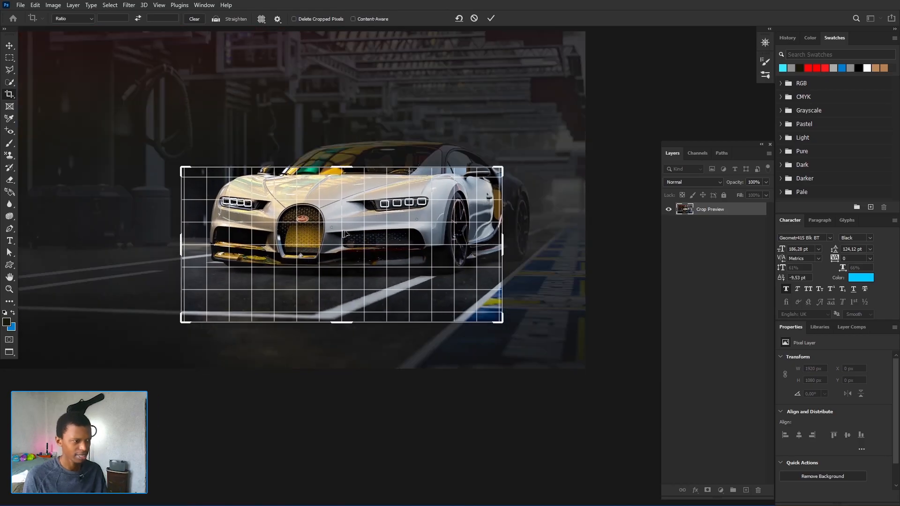
{"action": "left_click_drag", "start_coordinate": [342, 215], "coordinate": [313, 249]}
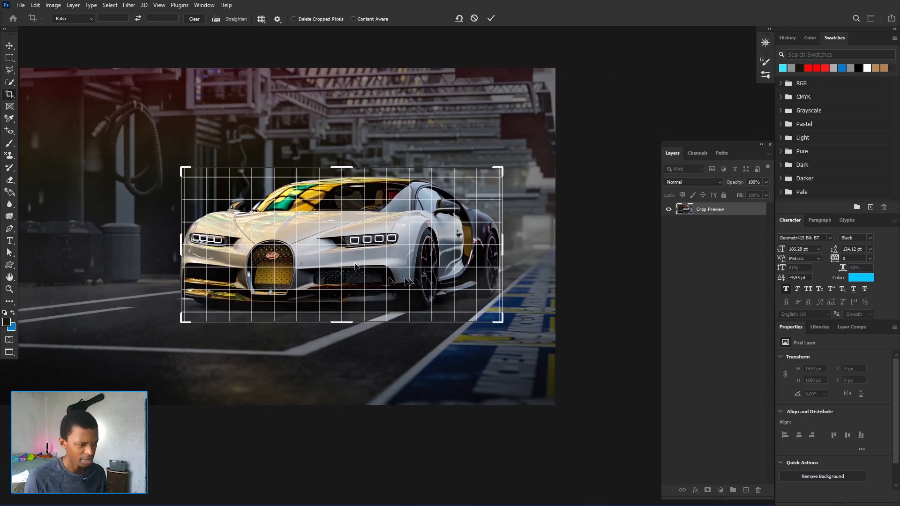
- Extend the crop frame outward on all four sides to leave some space around the whole car
{"action": "left_click_drag", "start_coordinate": [497, 253], "coordinate": [521, 253]}
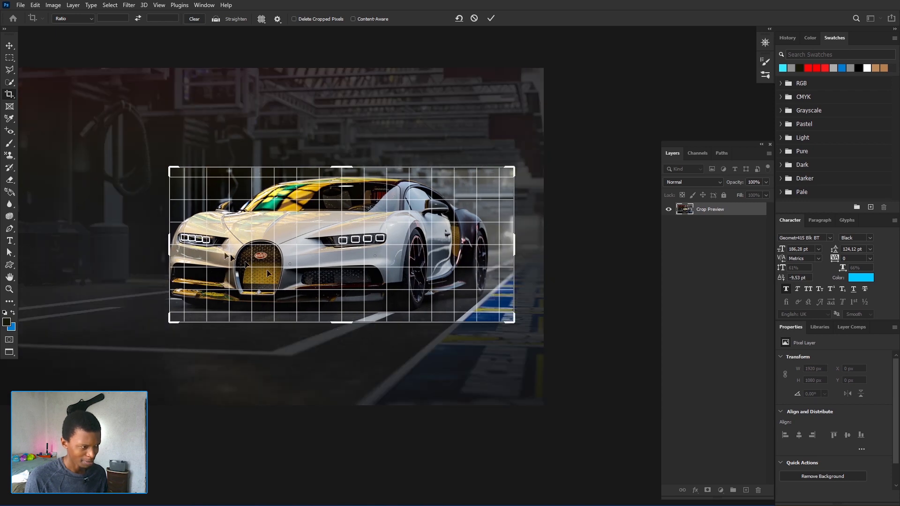
{"action": "left_click_drag", "start_coordinate": [170, 240], "coordinate": [137, 241]}
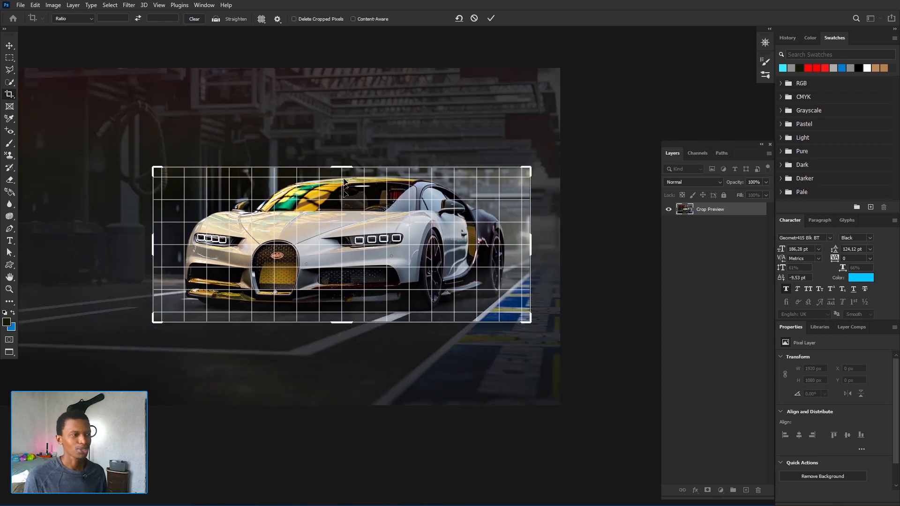
{"action": "left_click_drag", "start_coordinate": [345, 322], "coordinate": [345, 334]}
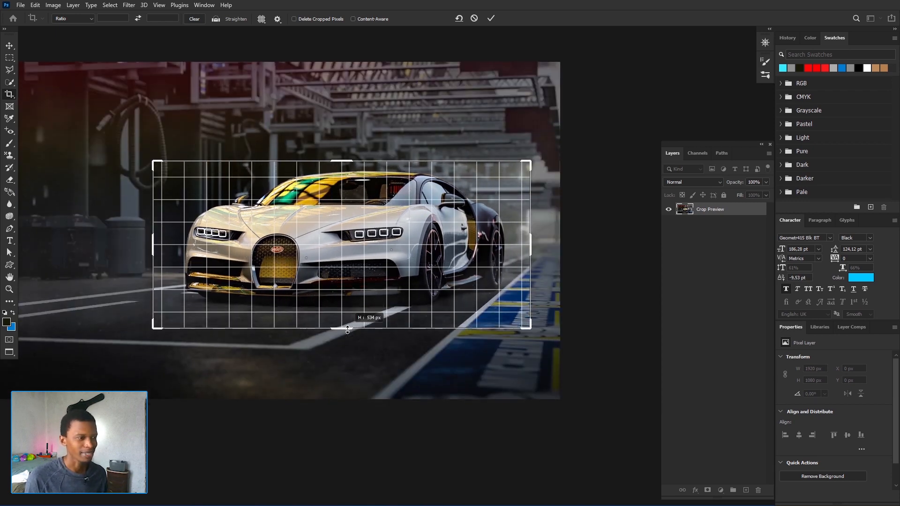
{"action": "left_click_drag", "start_coordinate": [349, 160], "coordinate": [350, 128]}
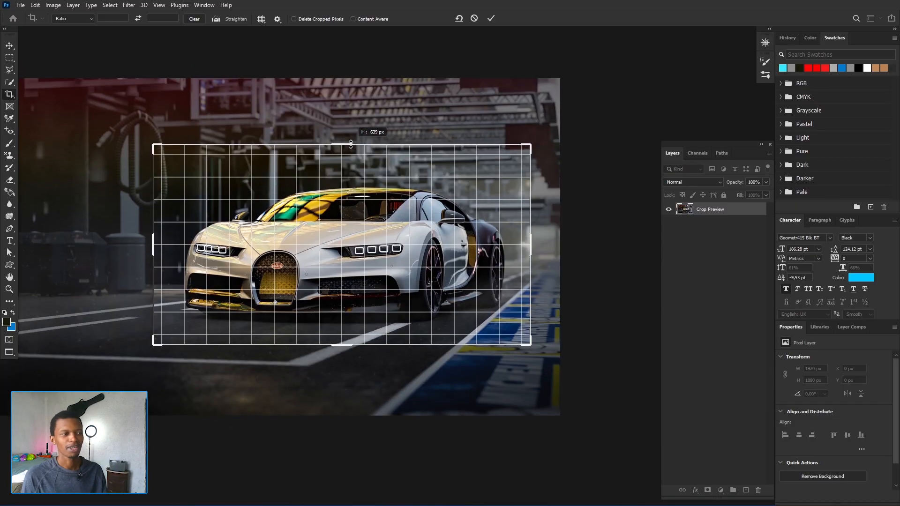
{"action": "left_click_drag", "start_coordinate": [349, 343], "coordinate": [349, 350]}
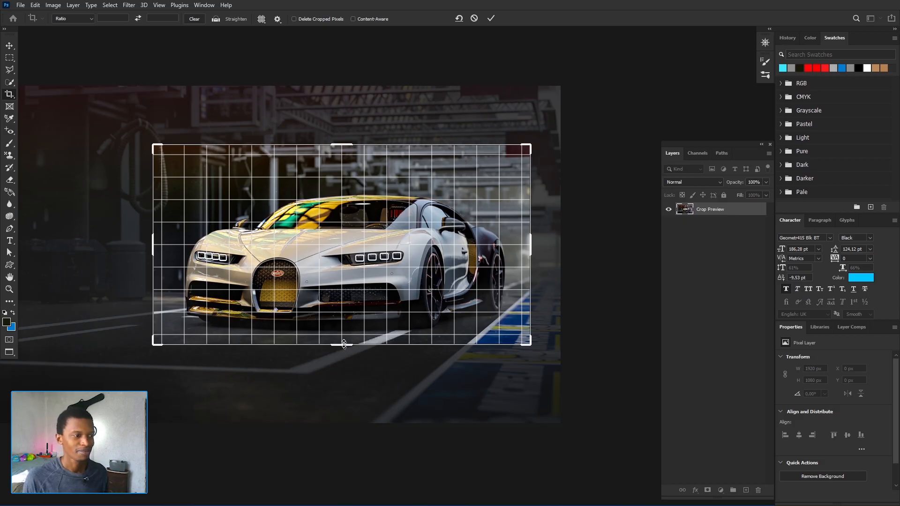
{"action": "left_click_drag", "start_coordinate": [341, 345], "coordinate": [344, 359]}
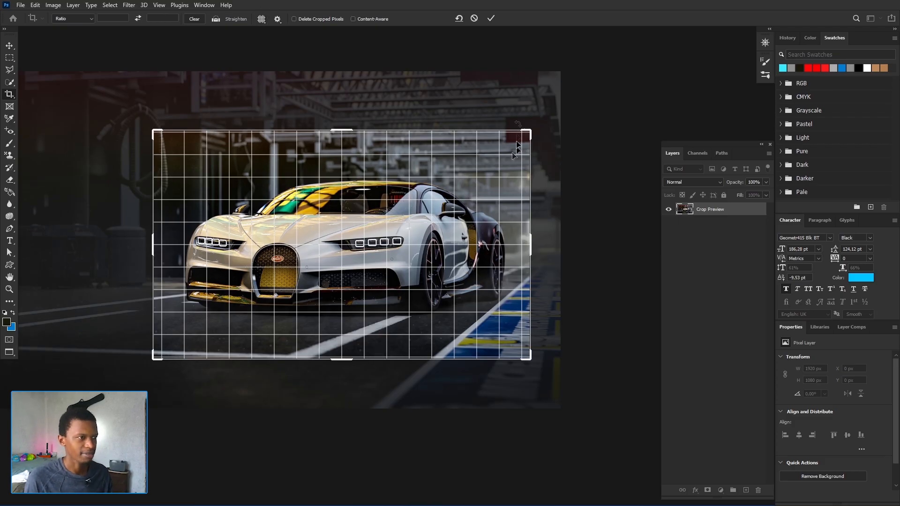
- Cancel the pending crop around the car
{"action": "left_click", "coordinate": [474, 18]}
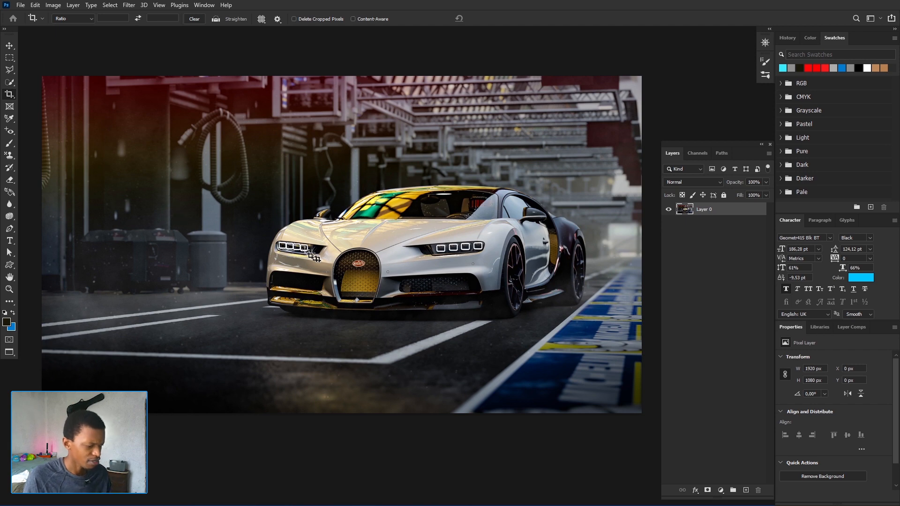
{"action": "scroll", "coordinate": [309, 253], "scroll_direction": "down", "scroll_amount": 2}
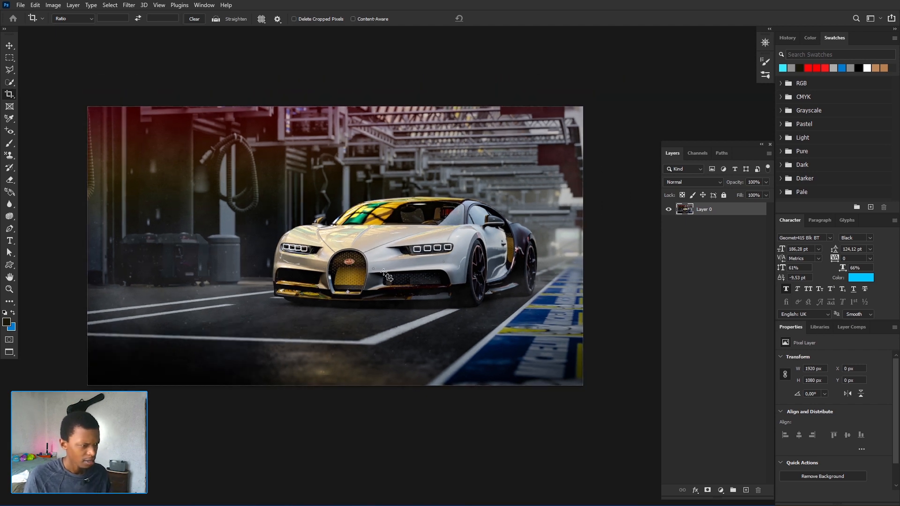
- Try trimming a strip off the photo's left side with the crop frame and undo the change
{"action": "left_click", "coordinate": [348, 266]}
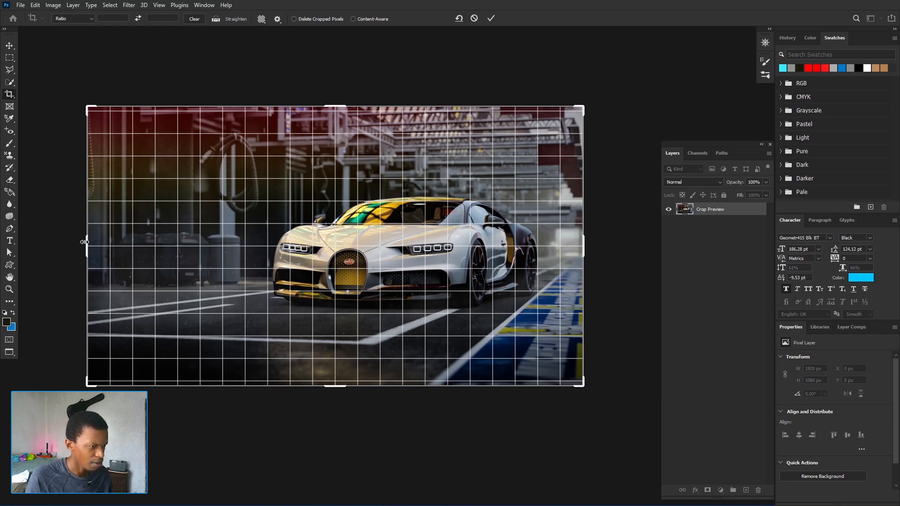
{"action": "left_click_drag", "start_coordinate": [84, 242], "coordinate": [147, 244]}
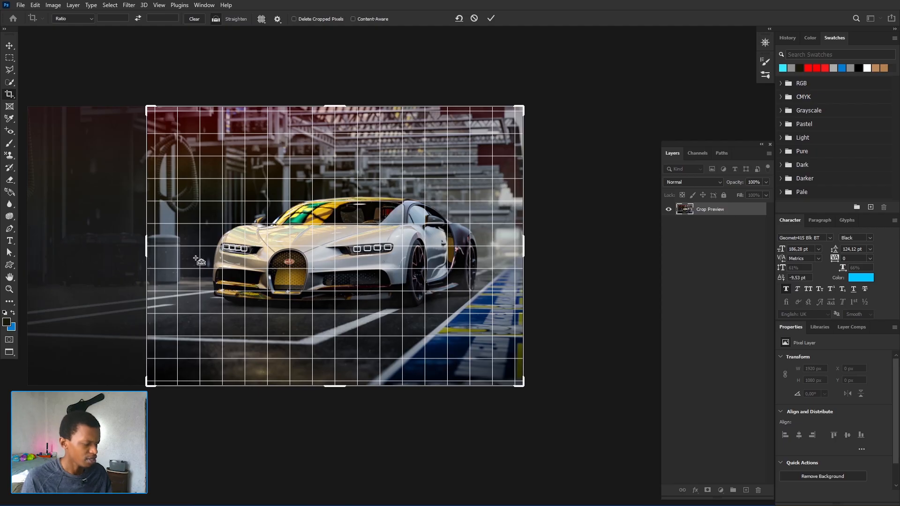
{"action": "key", "text": "ctrl+z"}
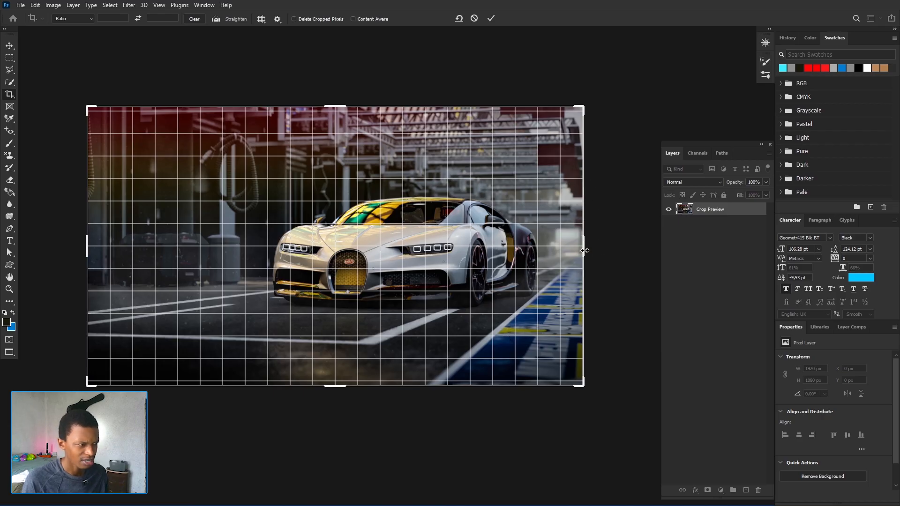
- Try extending the photo past its right edge to about 2120 px wide with Content-Aware turned on, apply the crop and undo it
{"action": "mouse_move", "coordinate": [585, 251]}
{"action": "left_mouse_down"}
{"action": "mouse_move", "coordinate": [592, 251]}
{"action": "mouse_move", "coordinate": [585, 252]}
{"action": "left_mouse_up"}
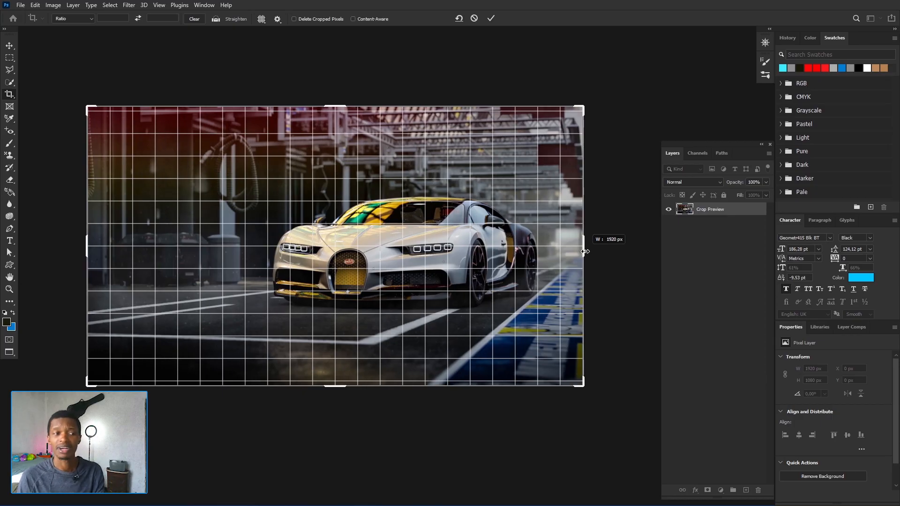
{"action": "left_click_drag", "start_coordinate": [585, 251], "coordinate": [611, 251]}
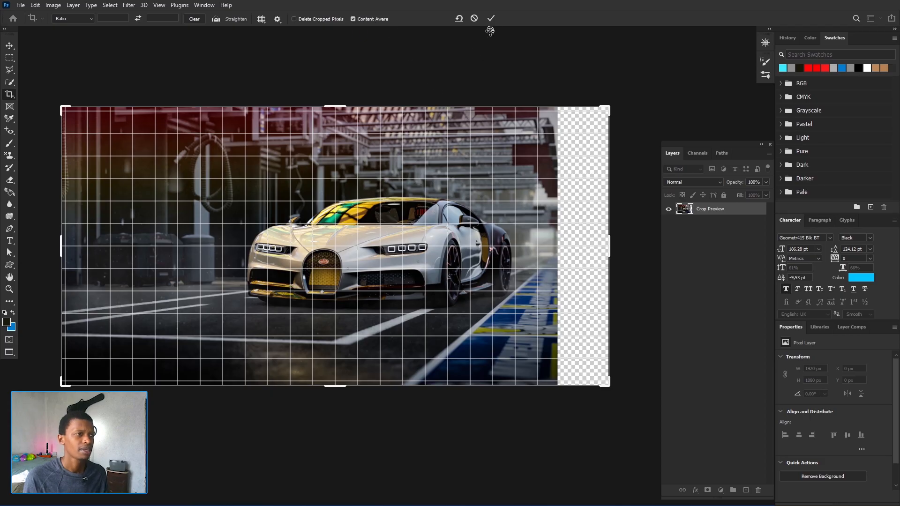
{"action": "left_click", "coordinate": [491, 18]}
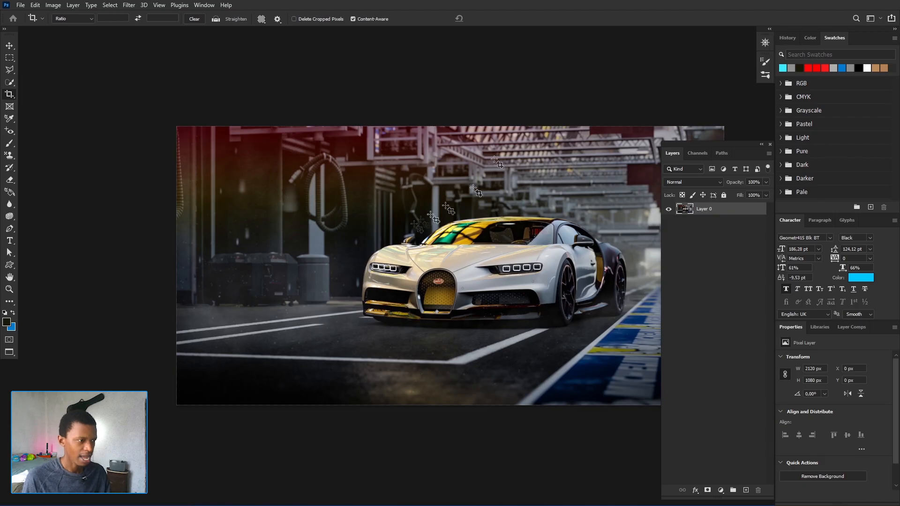
{"action": "left_click_drag", "start_coordinate": [443, 279], "coordinate": [346, 261]}
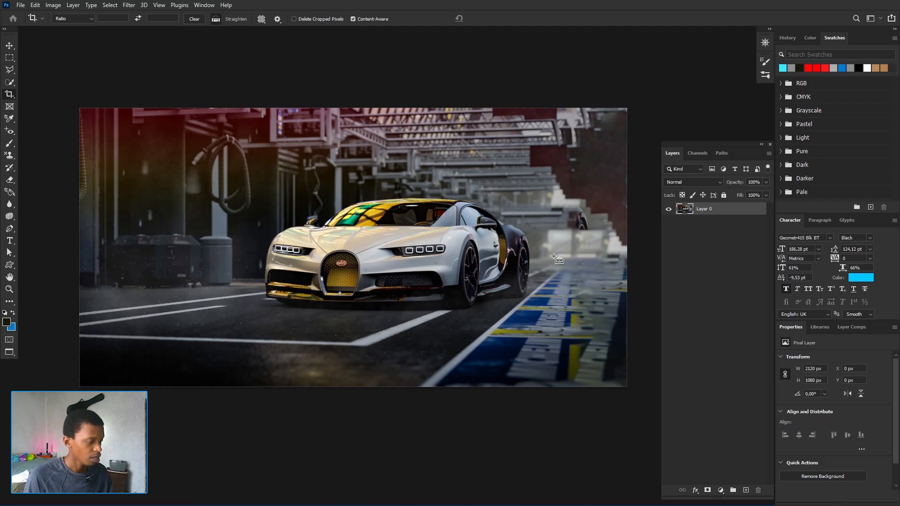
{"action": "key", "text": "ctrl+z"}
{"action": "left_click_drag", "start_coordinate": [516, 227], "coordinate": [487, 194]}
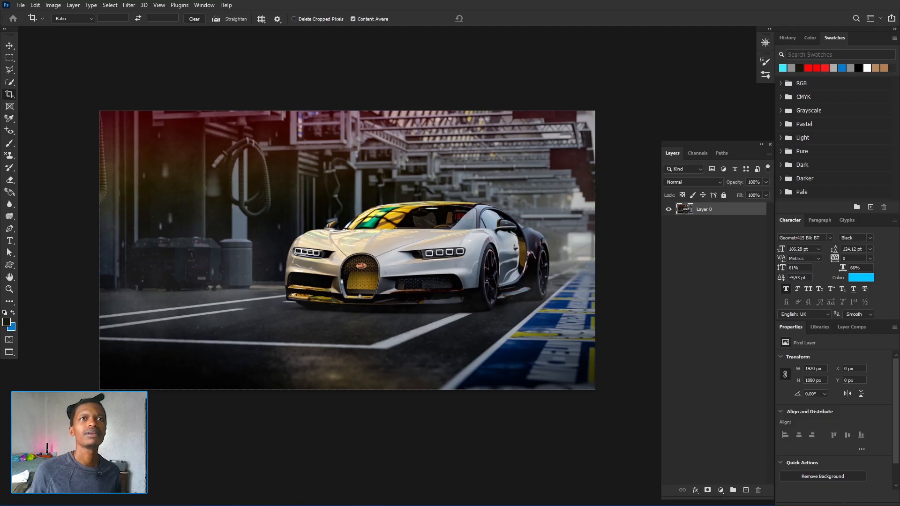
- Place the 2018_novitec Lamborghini image above Layer 0 at its fitted size and rasterize its layer
{"action": "left_click_drag", "start_coordinate": [660, 428], "coordinate": [418, 224]}
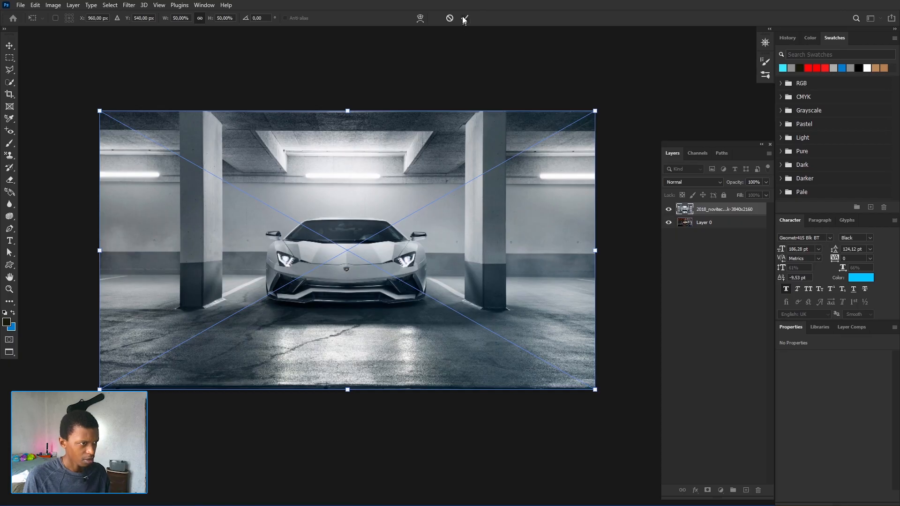
{"action": "left_click", "coordinate": [464, 18]}
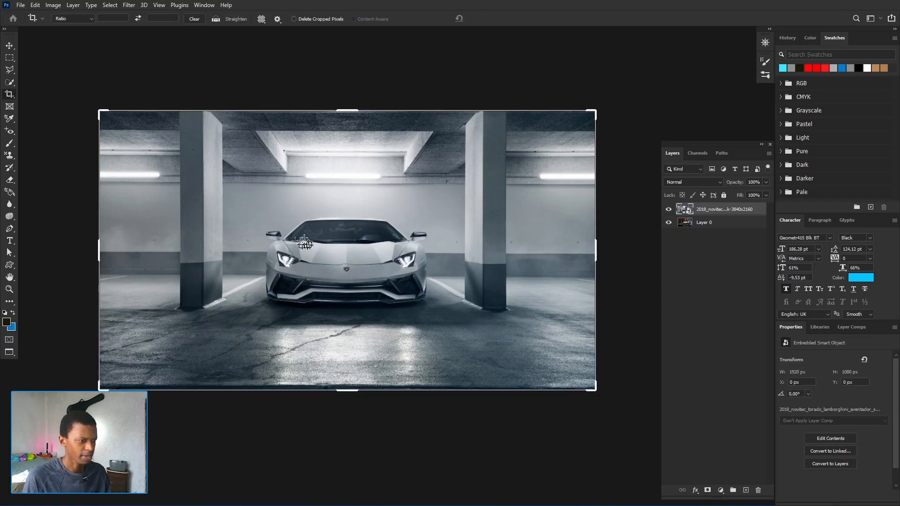
{"action": "left_click", "coordinate": [703, 211]}
{"action": "right_click", "coordinate": [703, 212]}
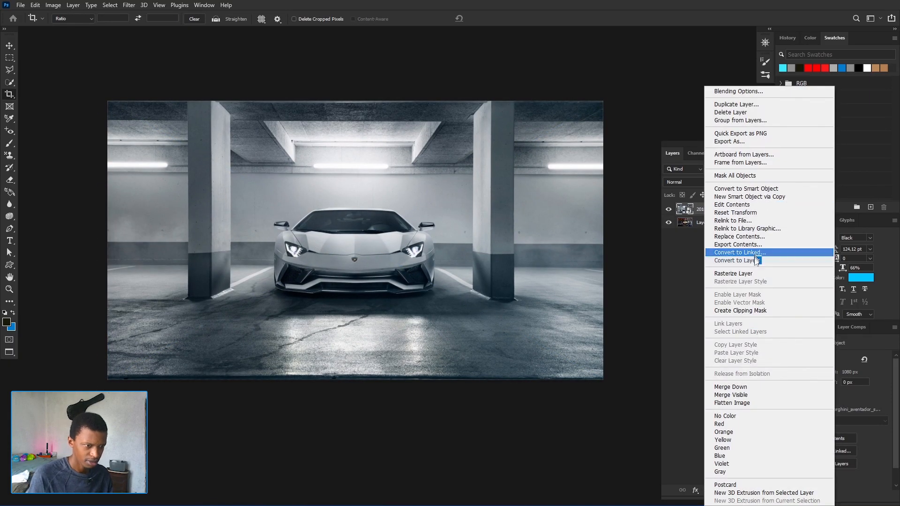
{"action": "left_click", "coordinate": [749, 274]}
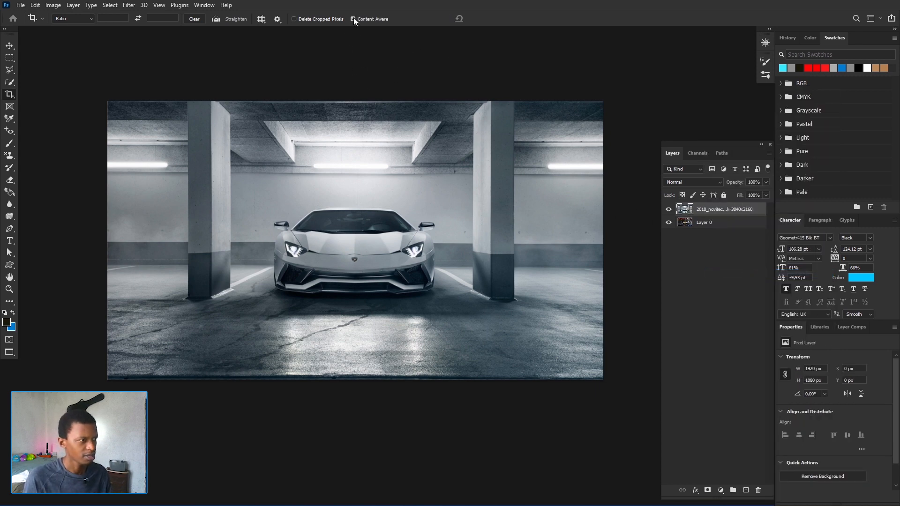
- Extend the crop frame past the Lamborghini photo's right, left and bottom edges to about 2109 × 1174 px and apply it with Content-Aware
{"action": "left_click", "coordinate": [287, 195]}
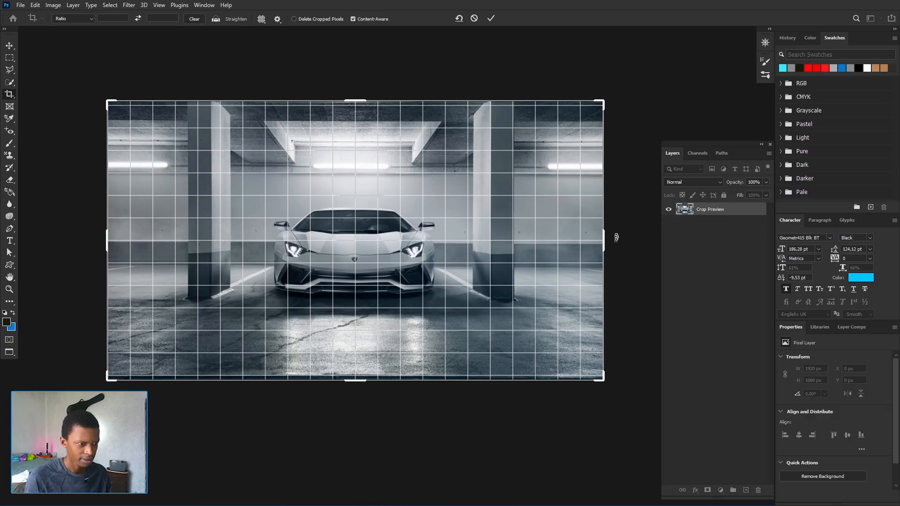
{"action": "left_click_drag", "start_coordinate": [603, 238], "coordinate": [617, 237]}
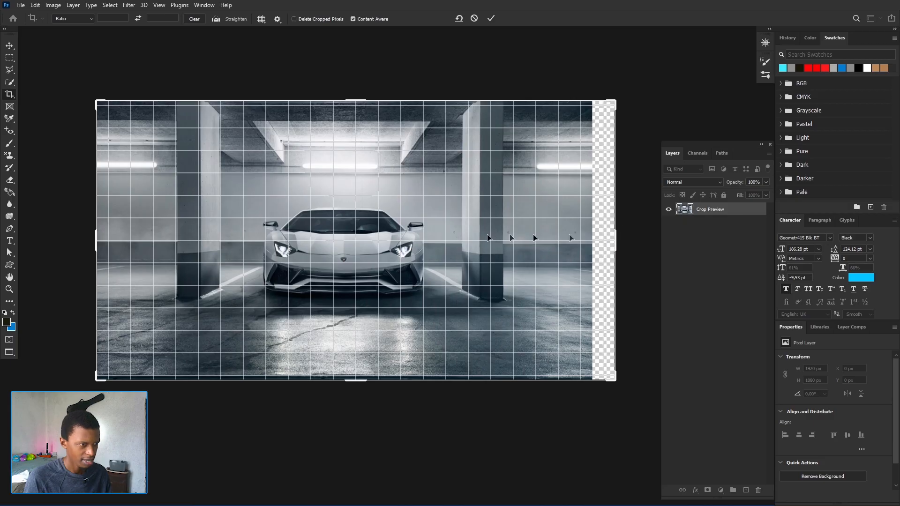
{"action": "left_click_drag", "start_coordinate": [95, 242], "coordinate": [83, 242]}
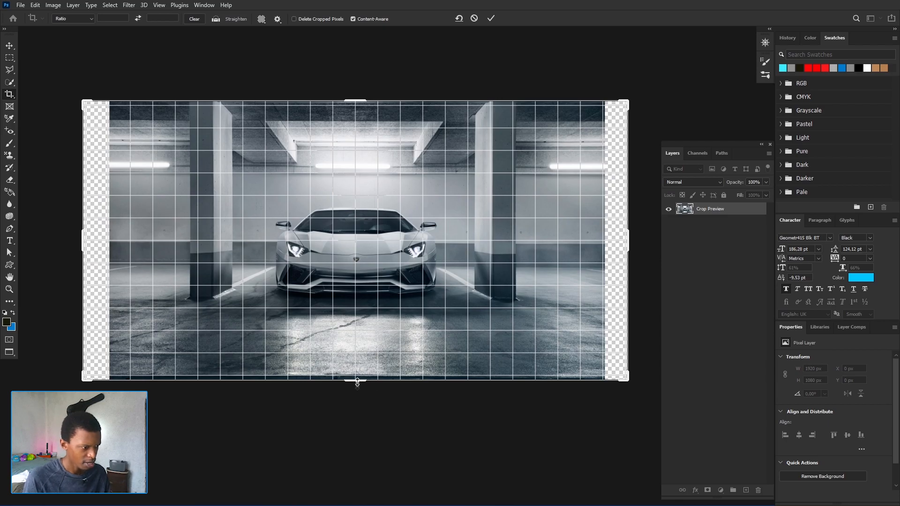
{"action": "left_click_drag", "start_coordinate": [357, 382], "coordinate": [357, 394]}
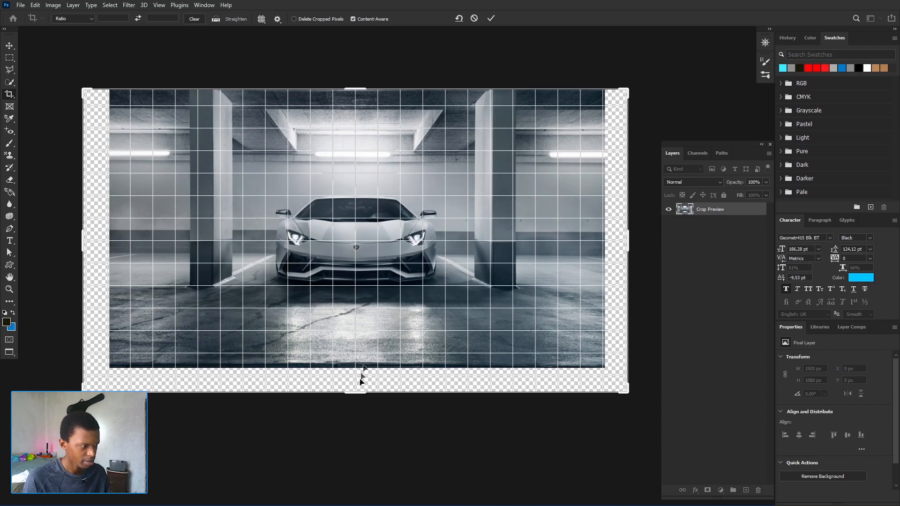
{"action": "left_click", "coordinate": [491, 21]}
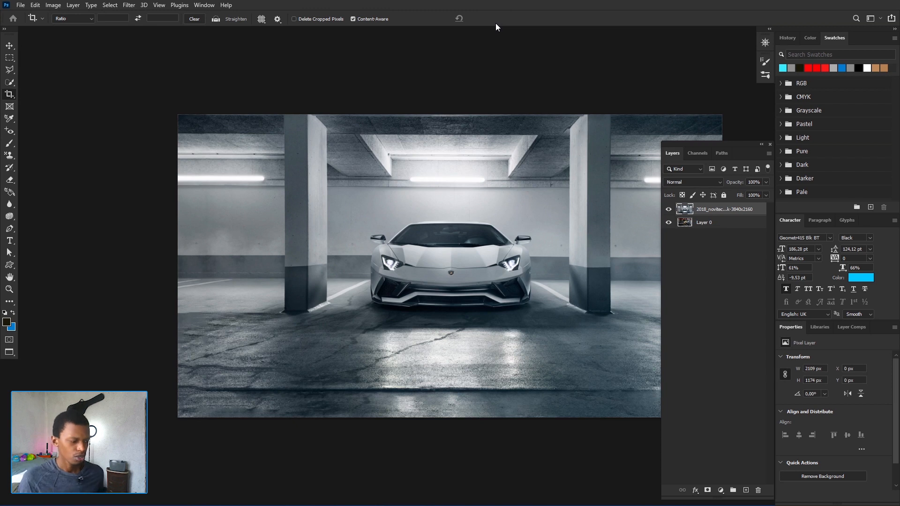
{"action": "left_click_drag", "start_coordinate": [430, 280], "coordinate": [353, 252]}
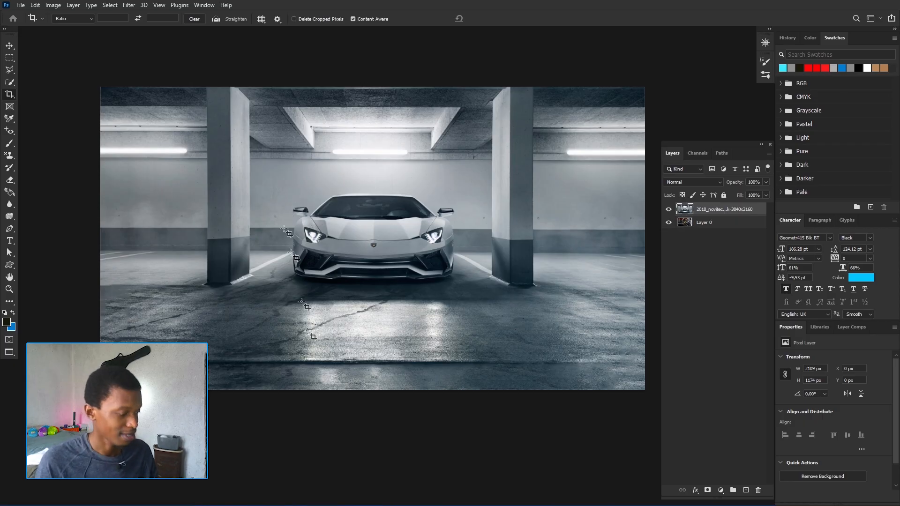
{"action": "left_click_drag", "start_coordinate": [307, 248], "coordinate": [302, 223]}
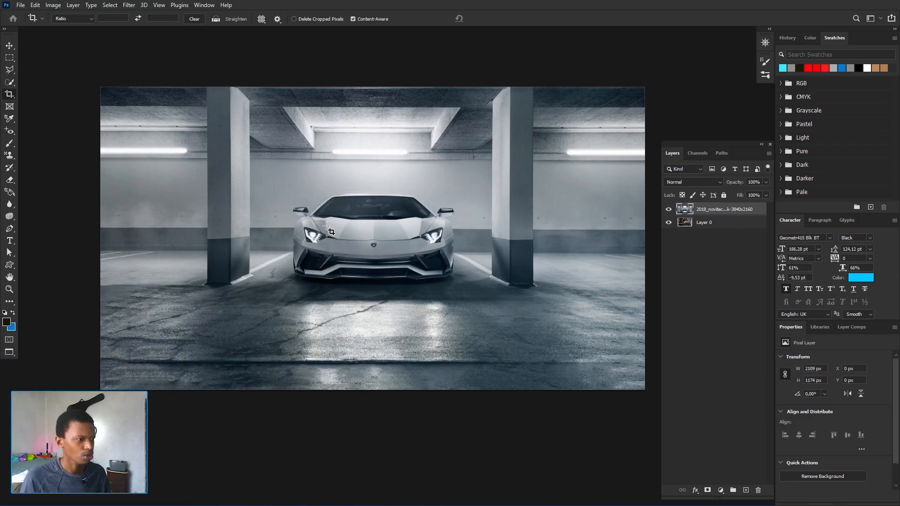
{"action": "left_click_drag", "start_coordinate": [384, 251], "coordinate": [368, 254]}
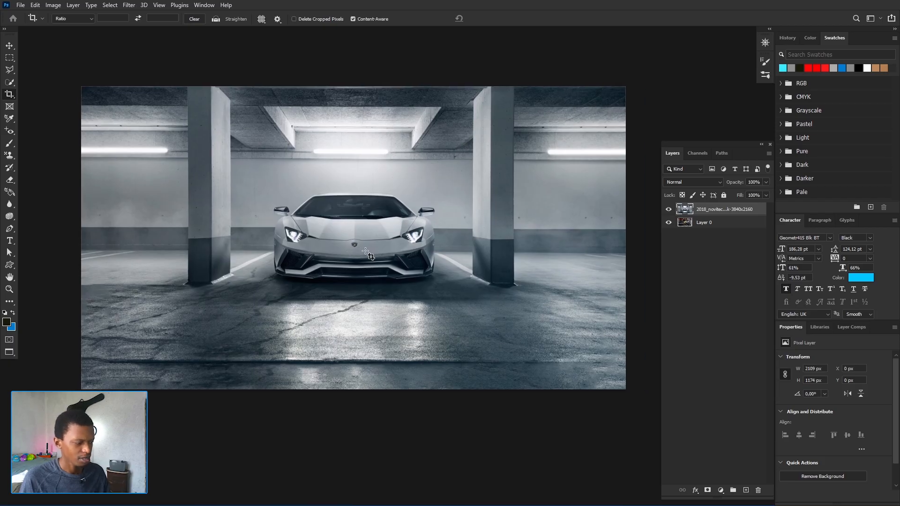
- Undo and redo the Content-Aware extension to compare the photo before and after it
{"action": "key", "text": "ctrl+z"}
{"action": "left_click_drag", "start_coordinate": [464, 282], "coordinate": [413, 272]}
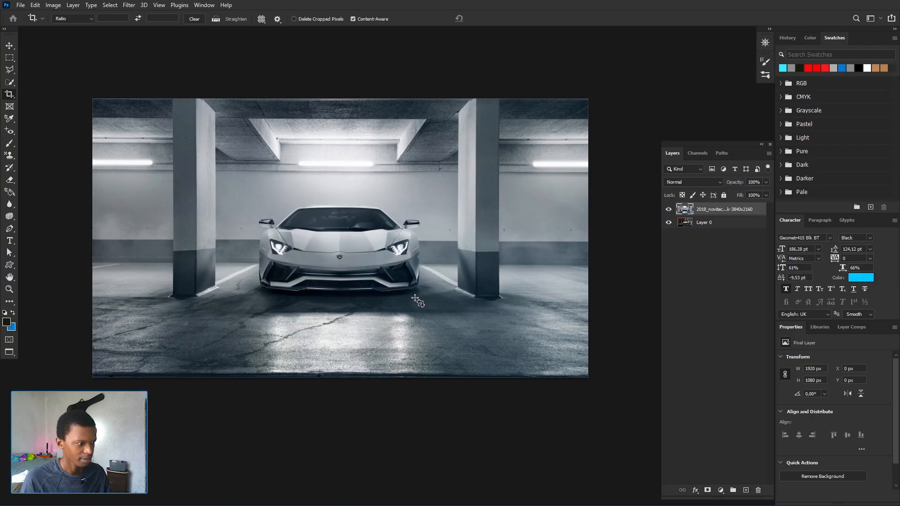
{"action": "key", "text": "ctrl"}
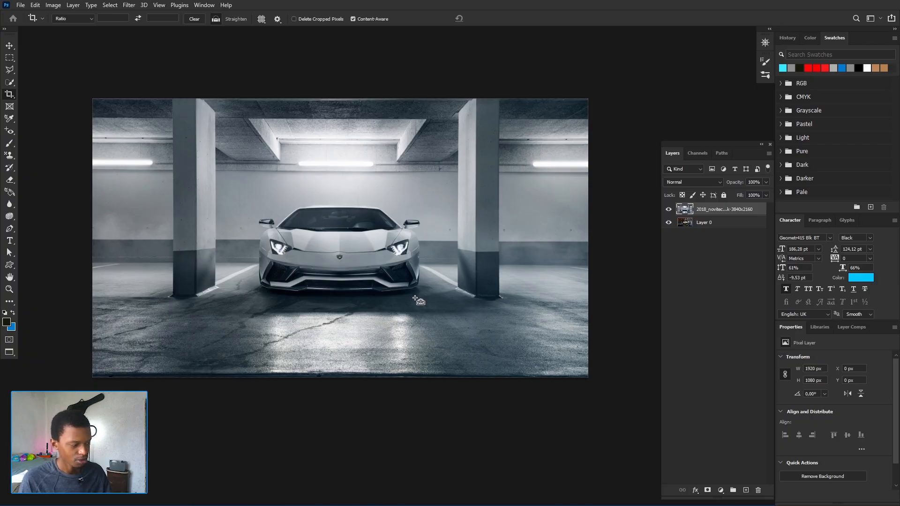
{"action": "key", "text": "ctrl+shift+z"}
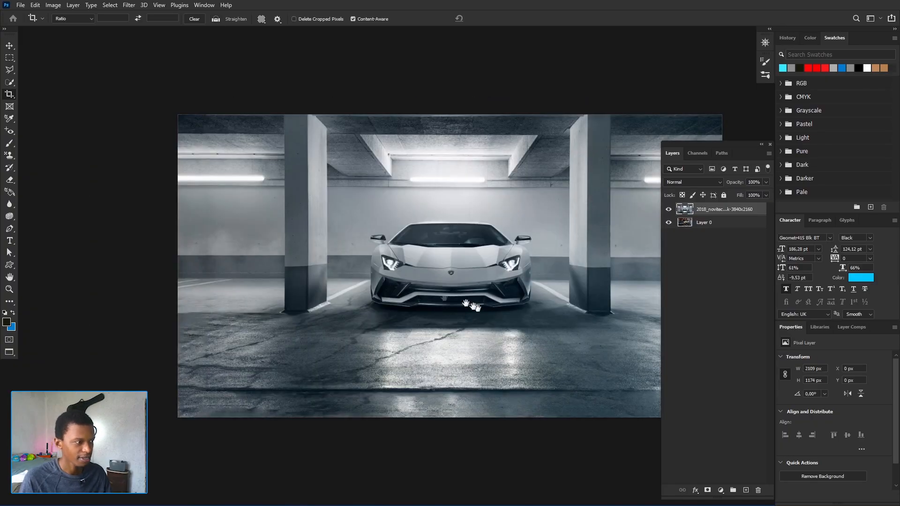
{"action": "left_click_drag", "start_coordinate": [467, 303], "coordinate": [356, 250]}
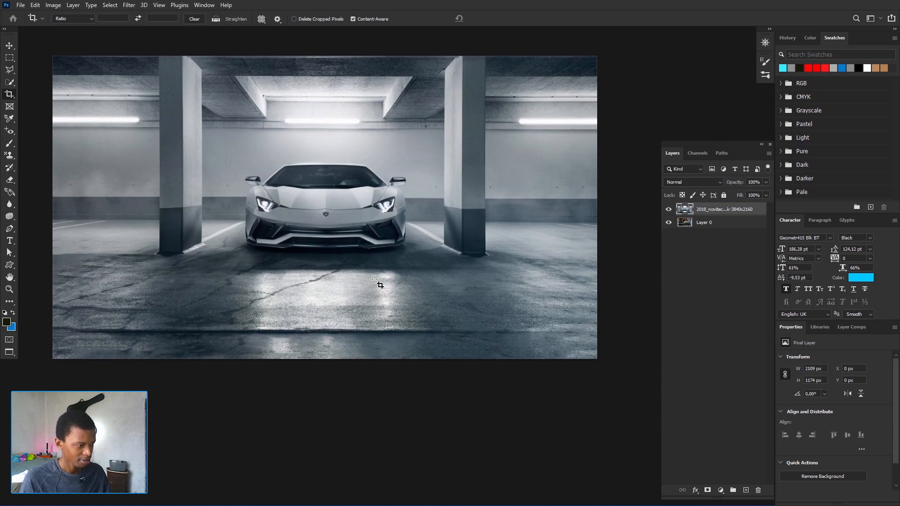
- Collapse the floating Layers panel group and toggle the extension off and on again, leaving the extended photo restored
{"action": "key", "text": "ctrl+z"}
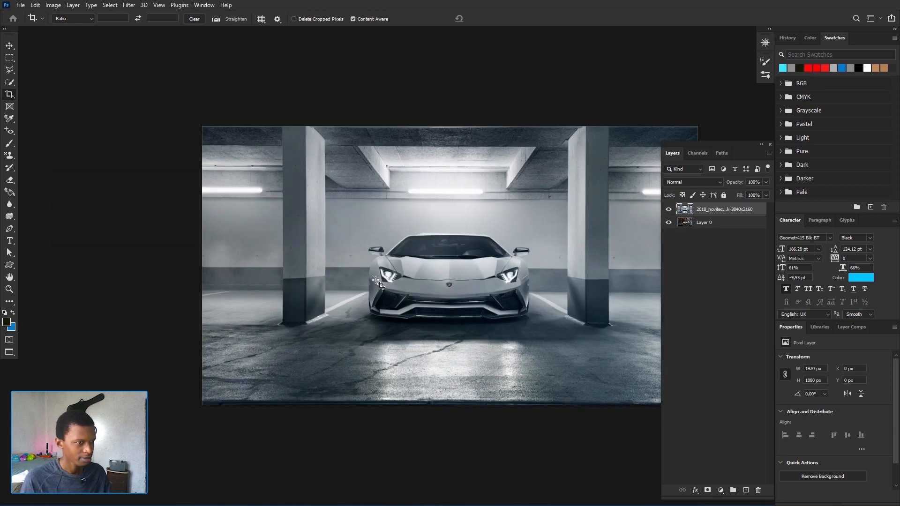
{"action": "left_click", "coordinate": [761, 144]}
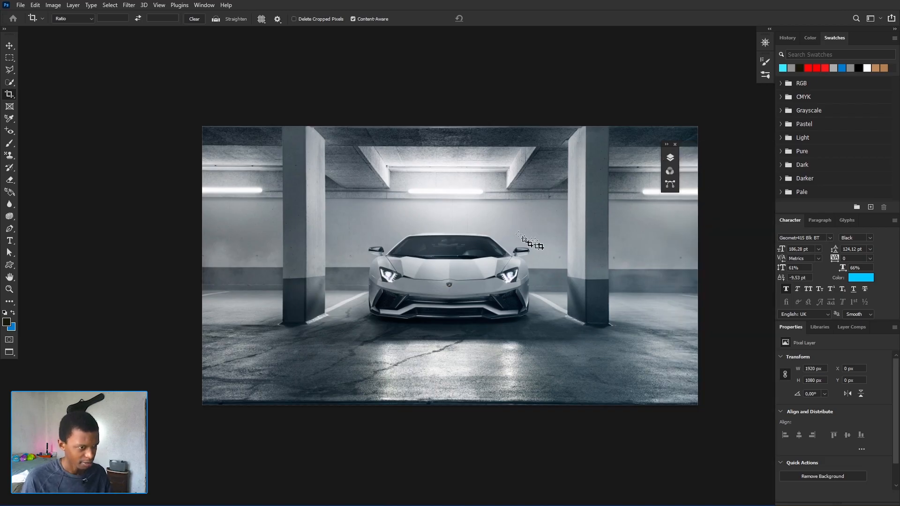
{"action": "key", "text": "ctrl+shift+z"}
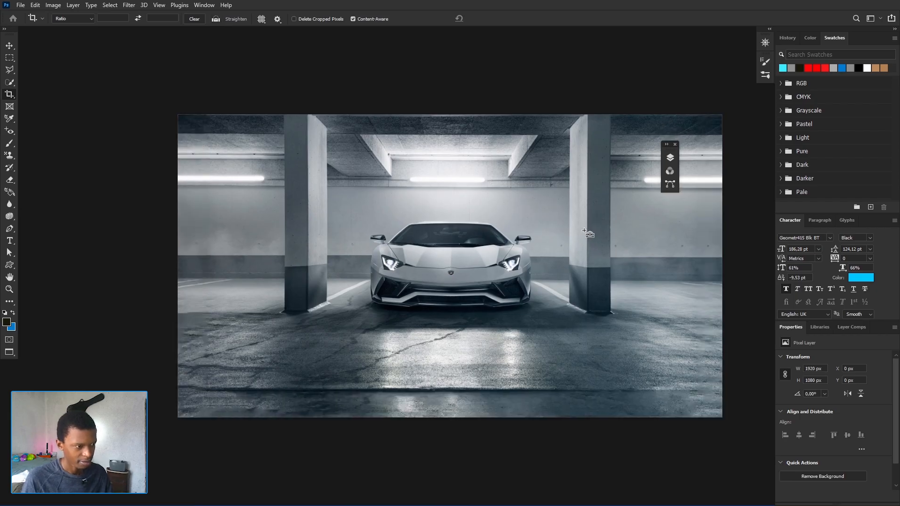
{"action": "key", "text": "ctrl+z"}
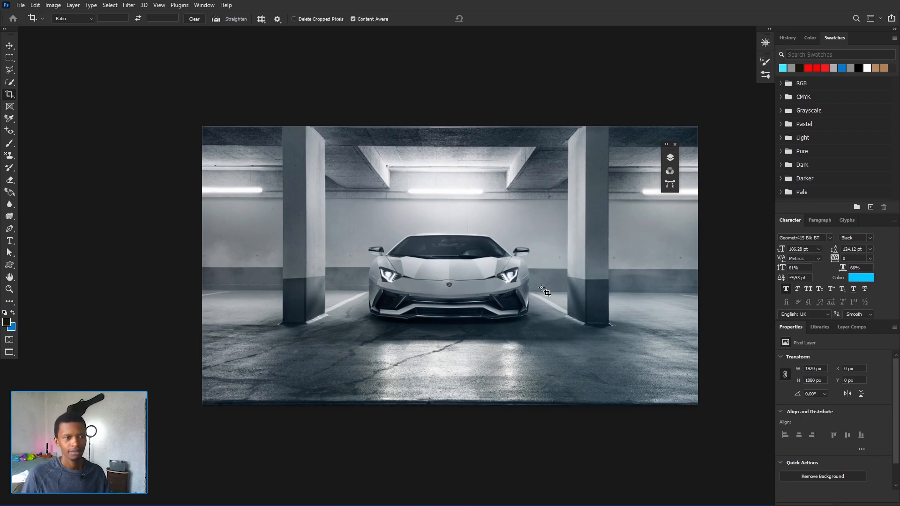
{"action": "key", "text": "ctrl+shift+z"}
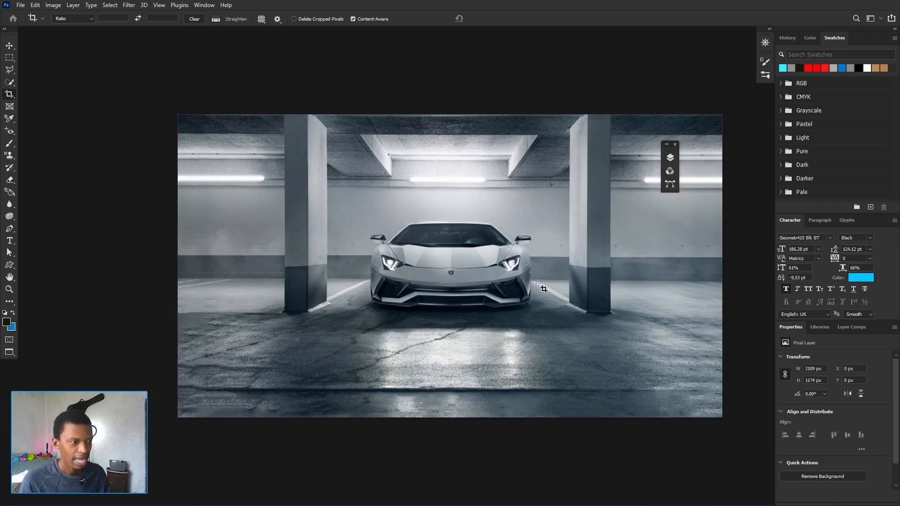
{"action": "left_click_drag", "start_coordinate": [522, 288], "coordinate": [437, 262]}
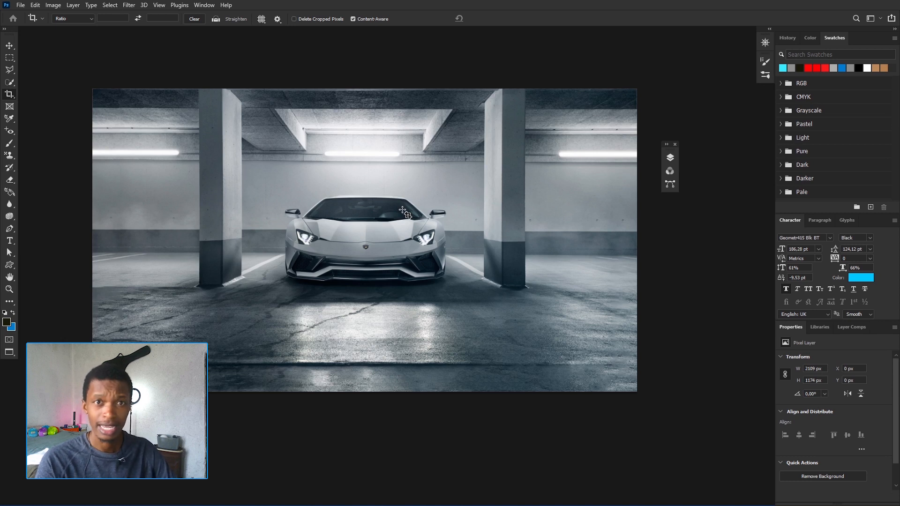
- Widen the crop frame past the photo's right and left edges to about 2337 px and apply it with Content-Aware
{"action": "right_click", "coordinate": [8, 95]}
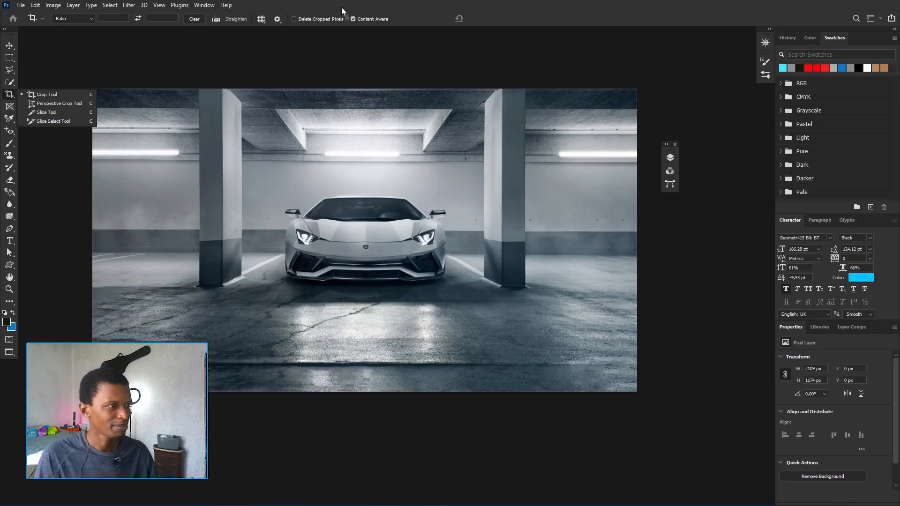
{"action": "left_click", "coordinate": [158, 75]}
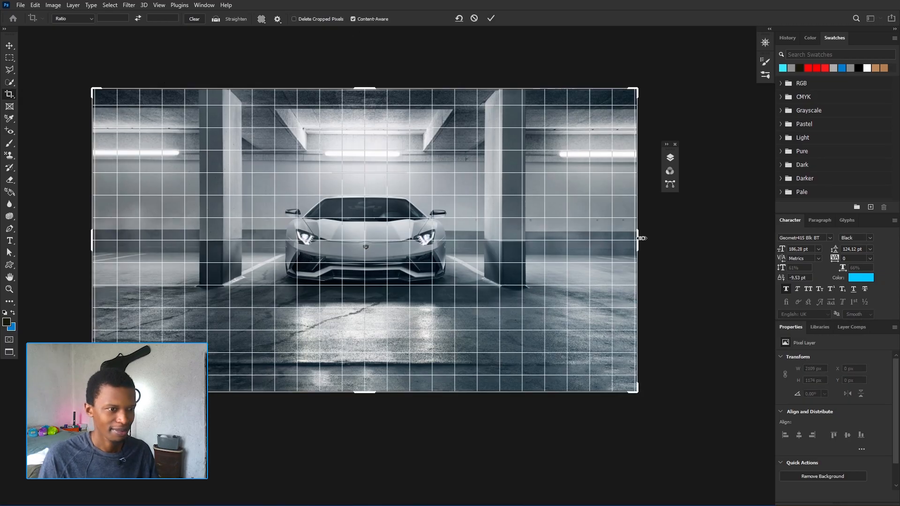
{"action": "left_click_drag", "start_coordinate": [638, 237], "coordinate": [658, 238]}
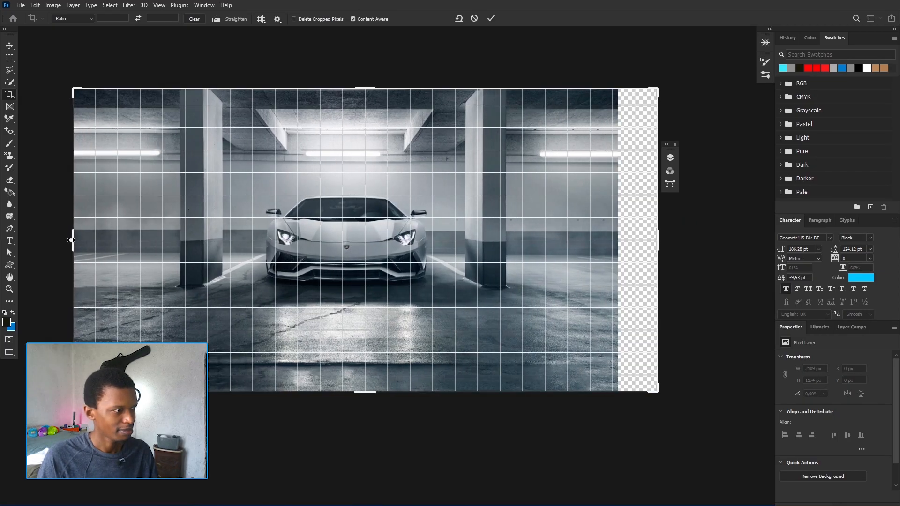
{"action": "left_click_drag", "start_coordinate": [73, 239], "coordinate": [65, 235]}
{"action": "left_click", "coordinate": [491, 18]}
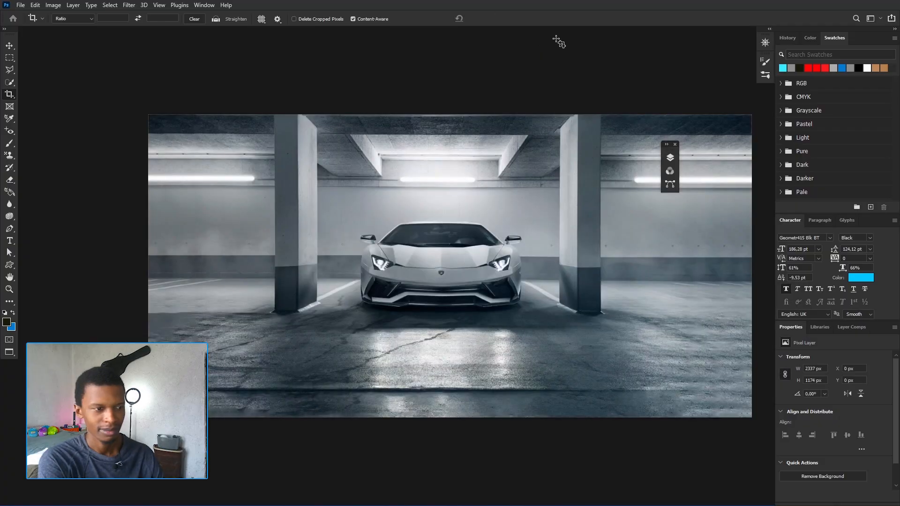